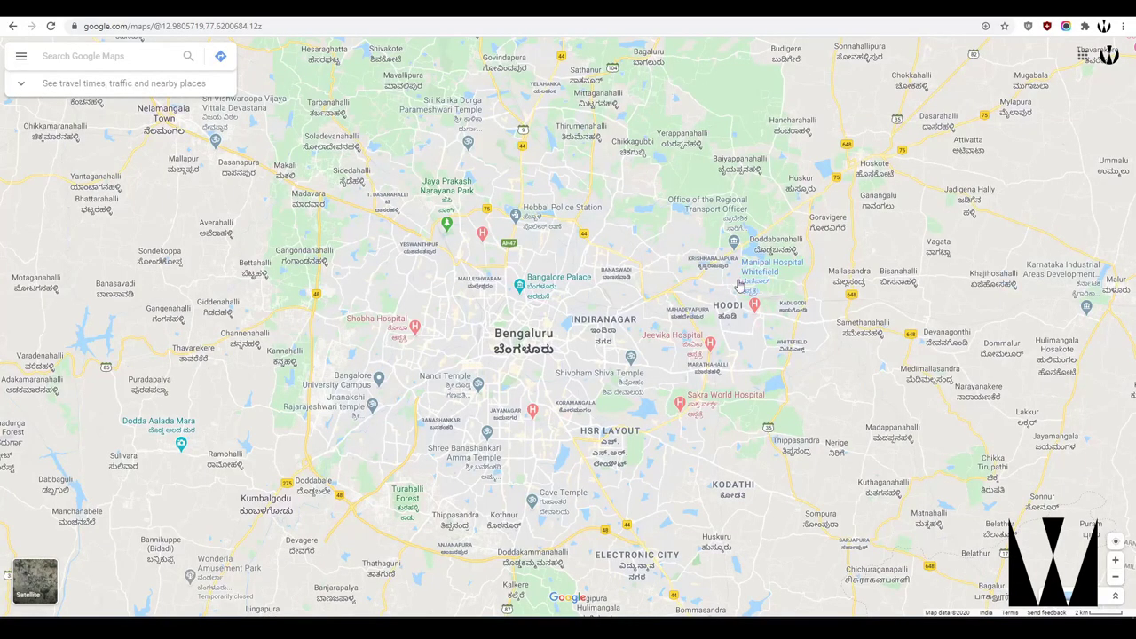
- Pan and zoom into central Bengaluru and switch the map to satellite imagery
drag(739, 286, 713, 286)
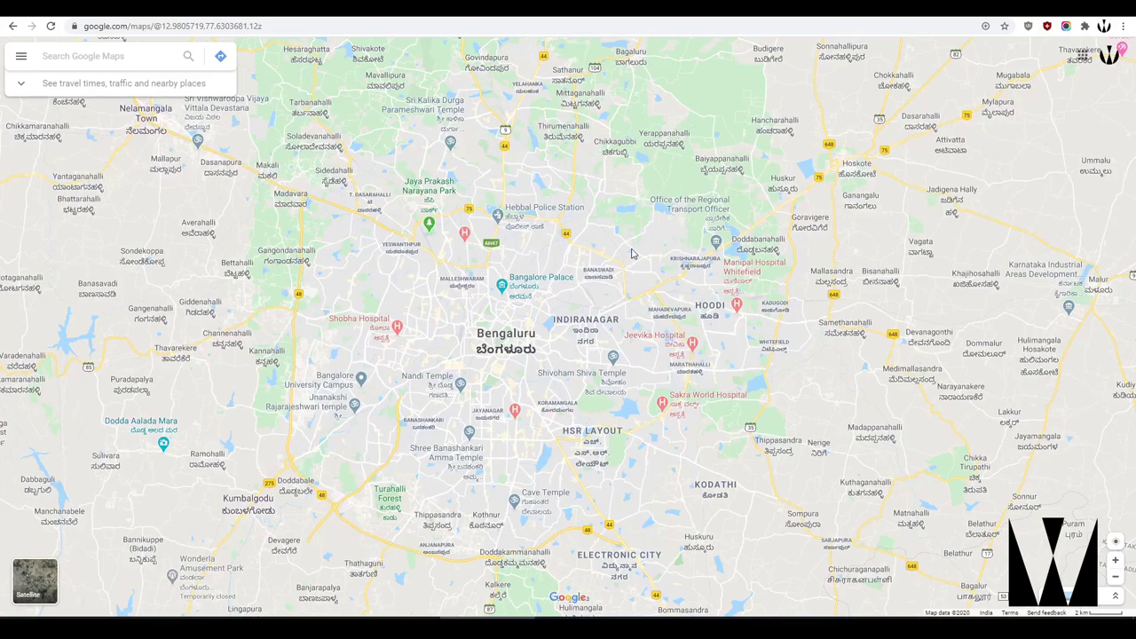
scroll(520, 363, up, 1)
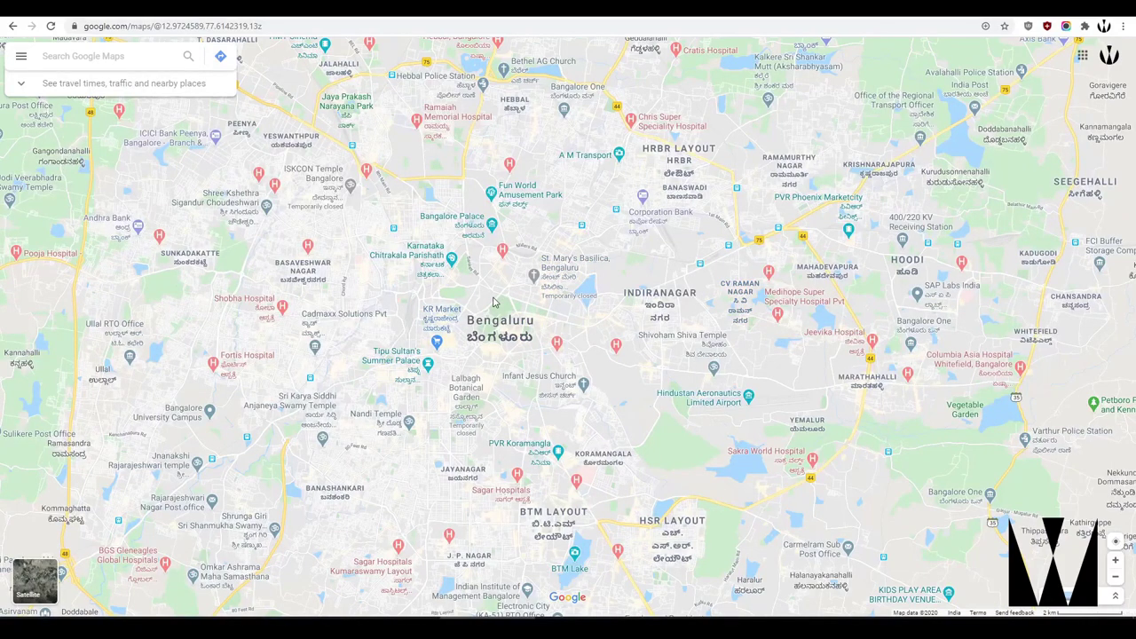
drag(592, 341, 634, 338)
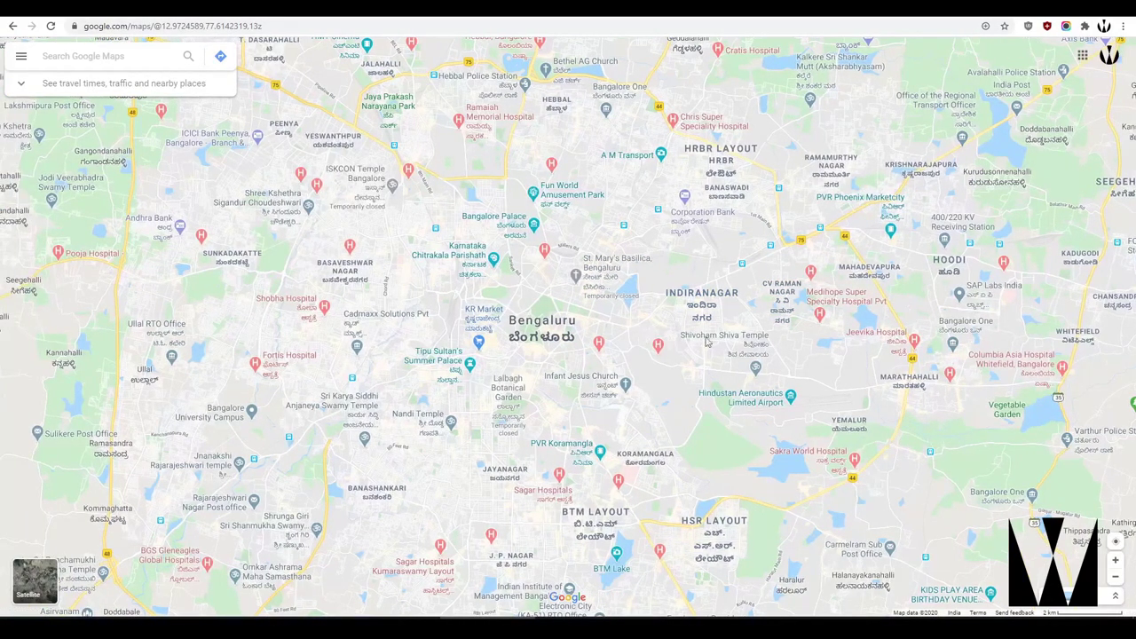
click(35, 584)
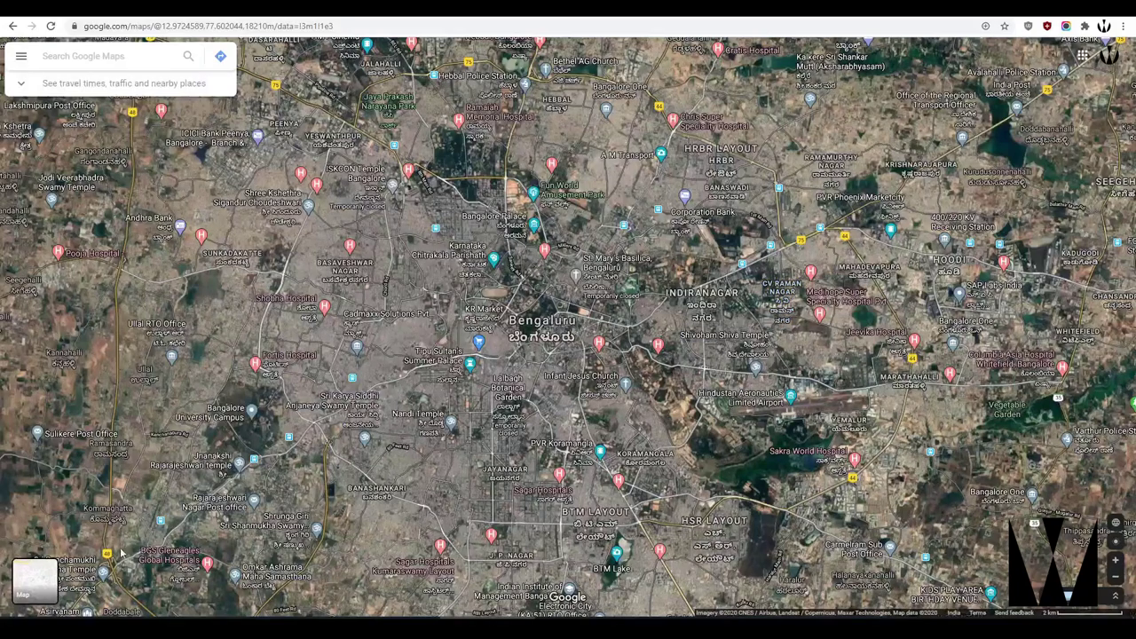
- Switch Bengaluru back to the road map and zoom in and out around the city
click(26, 586)
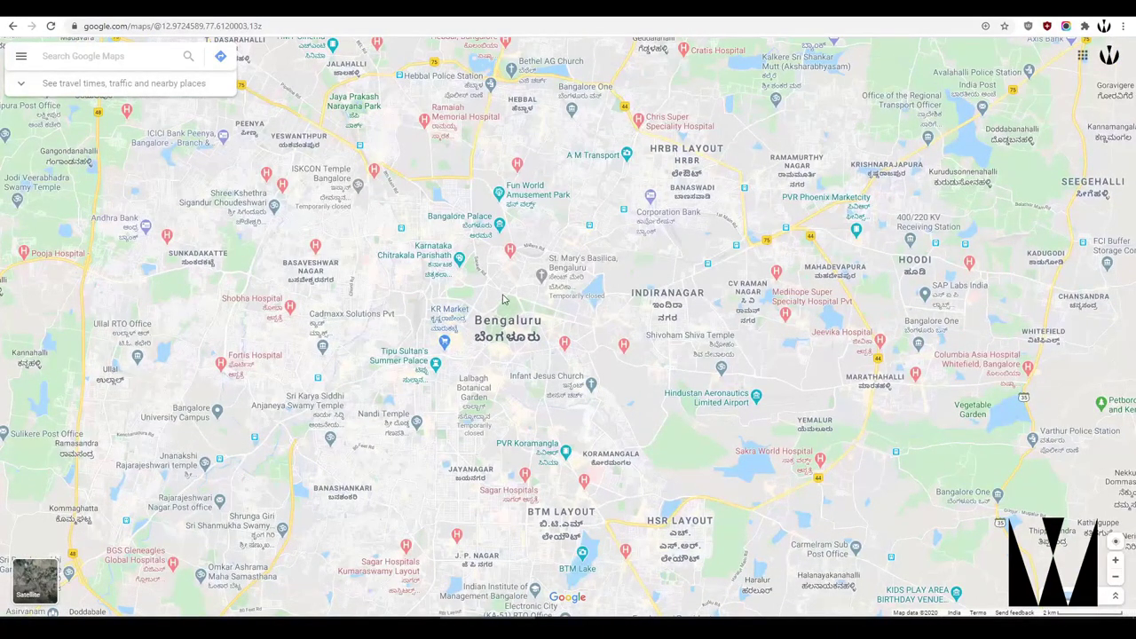
scroll(502, 299, up, 2)
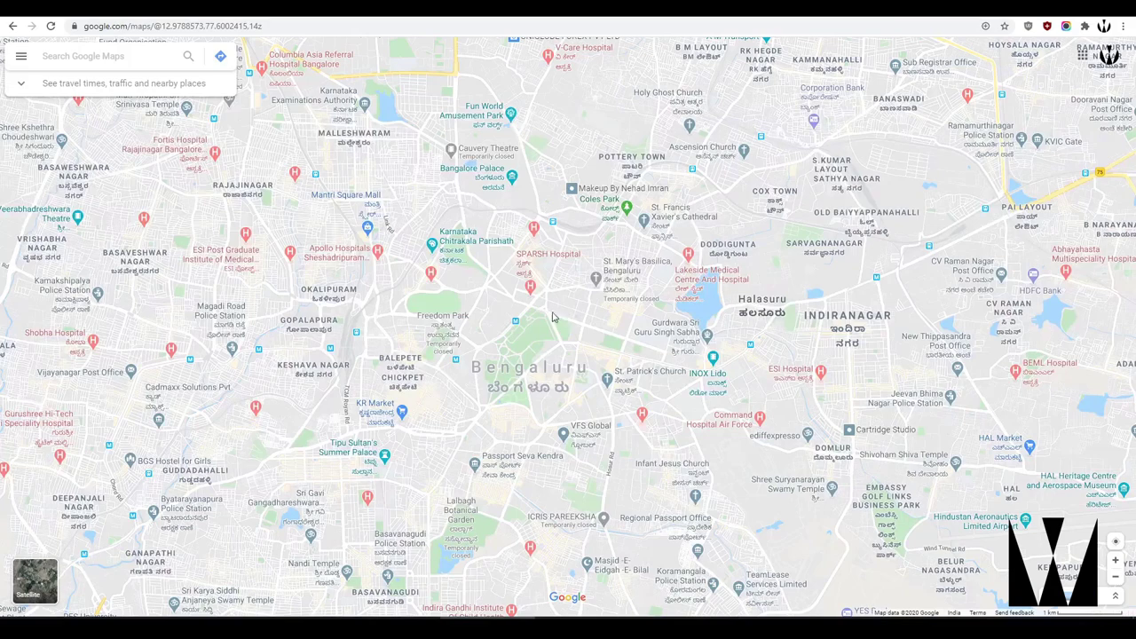
scroll(529, 315, down, 3)
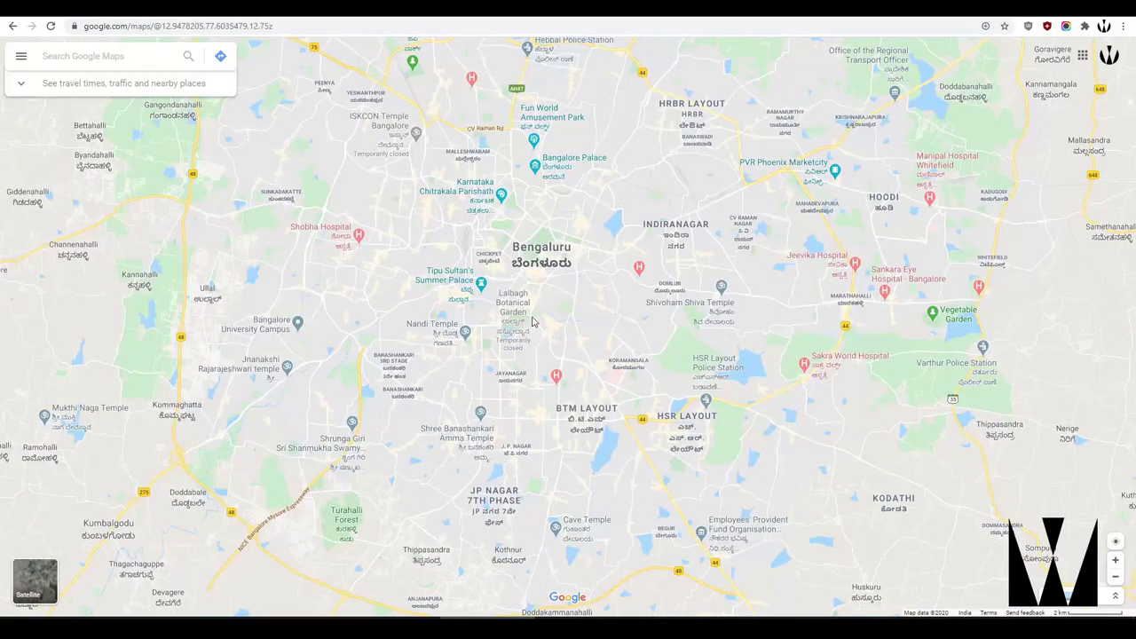
scroll(532, 322, up, 1)
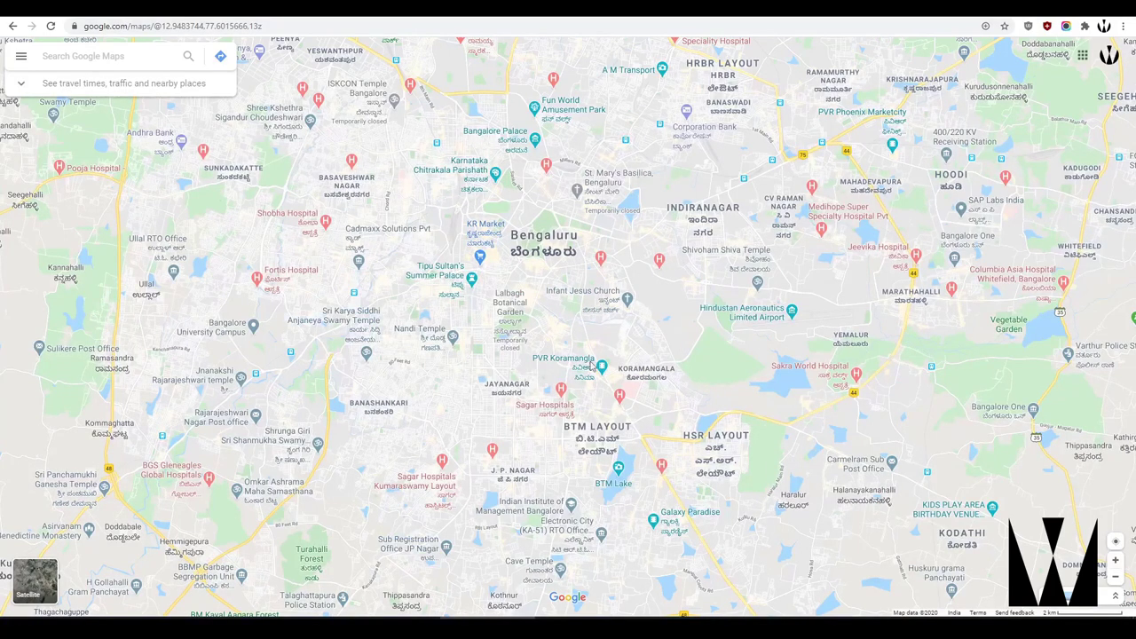
mouse_move(812, 188)
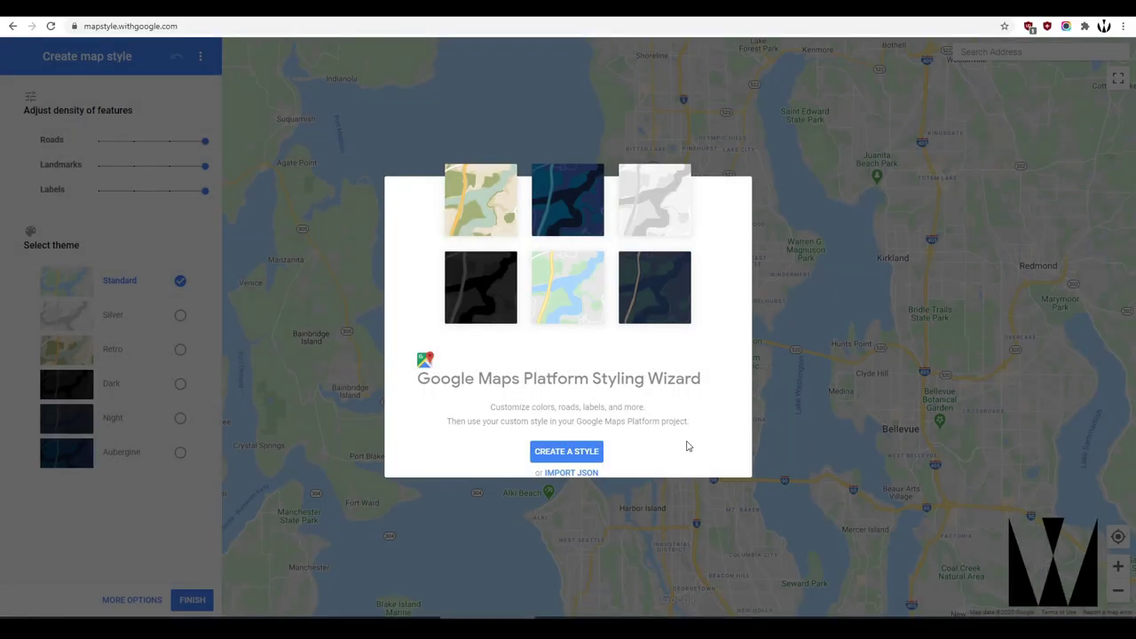
- Start a new map style and centre the Seattle preview map
click(588, 452)
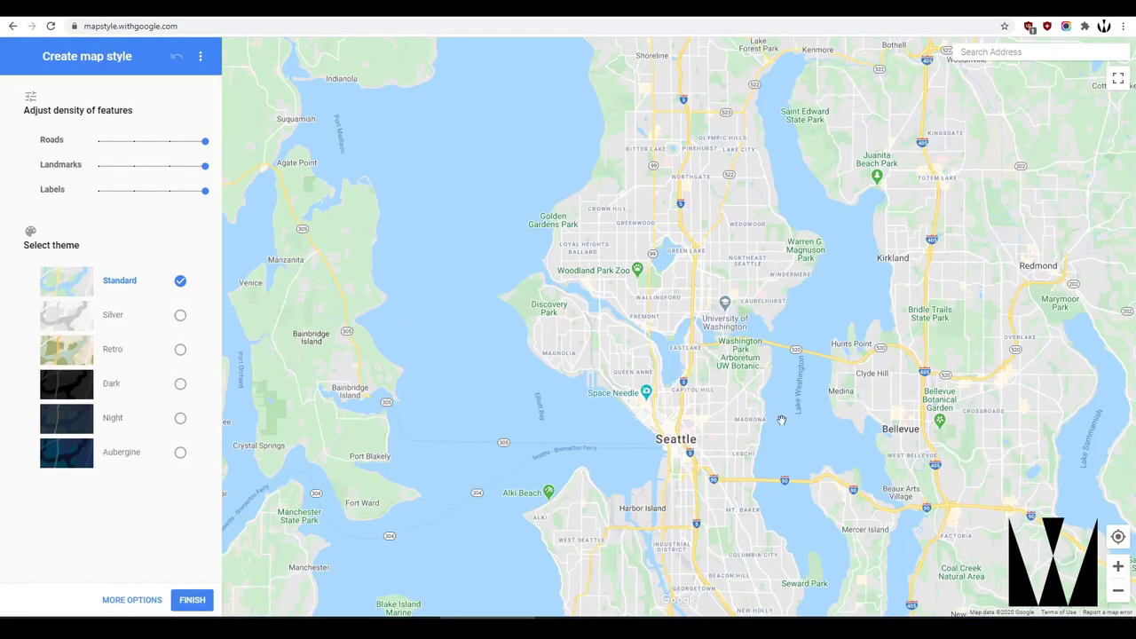
drag(490, 304, 409, 174)
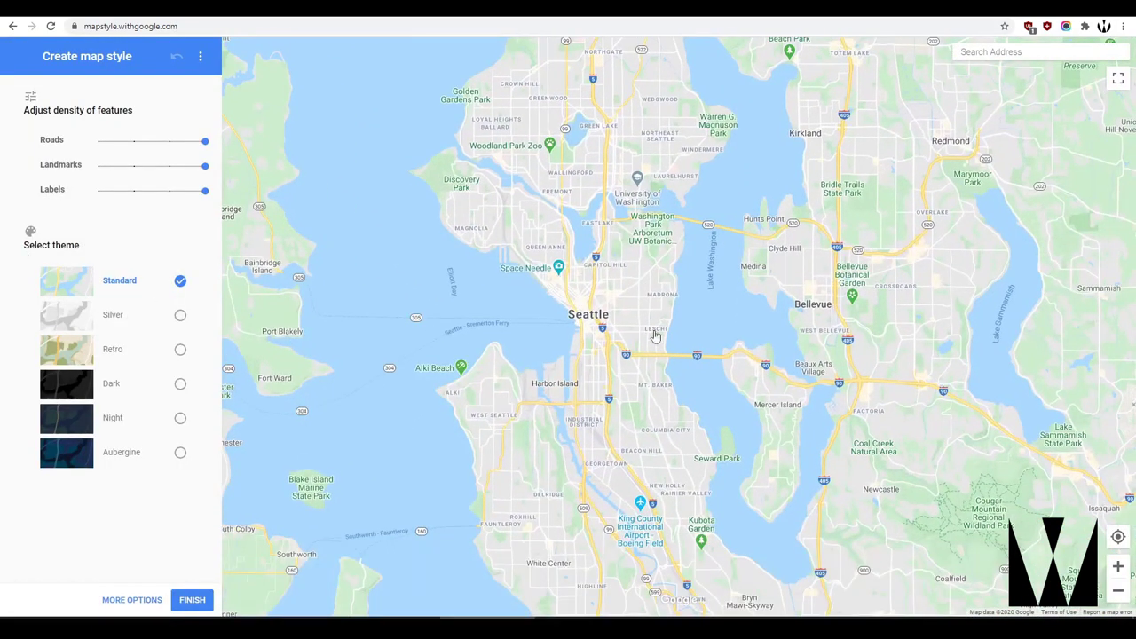
drag(656, 336, 684, 328)
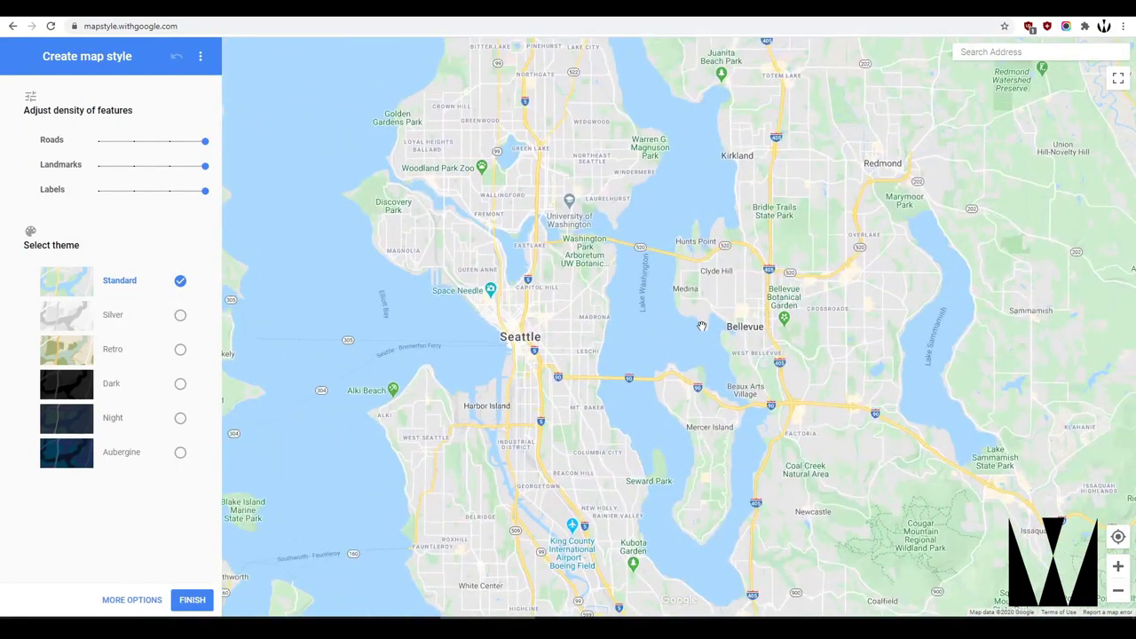
triple_click(50, 241)
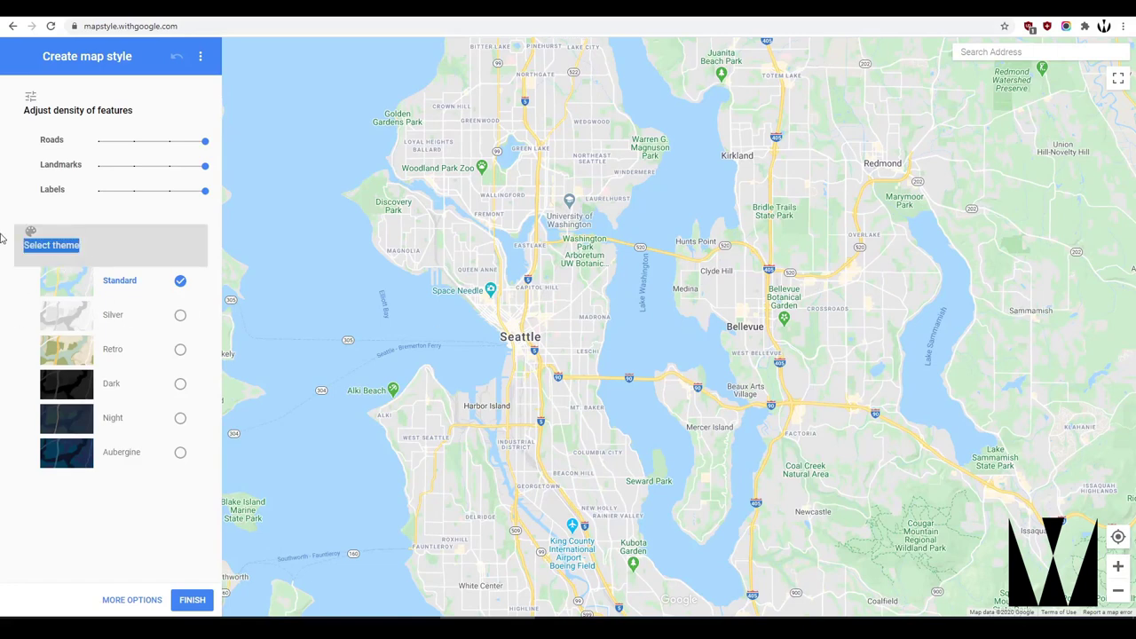
click(14, 322)
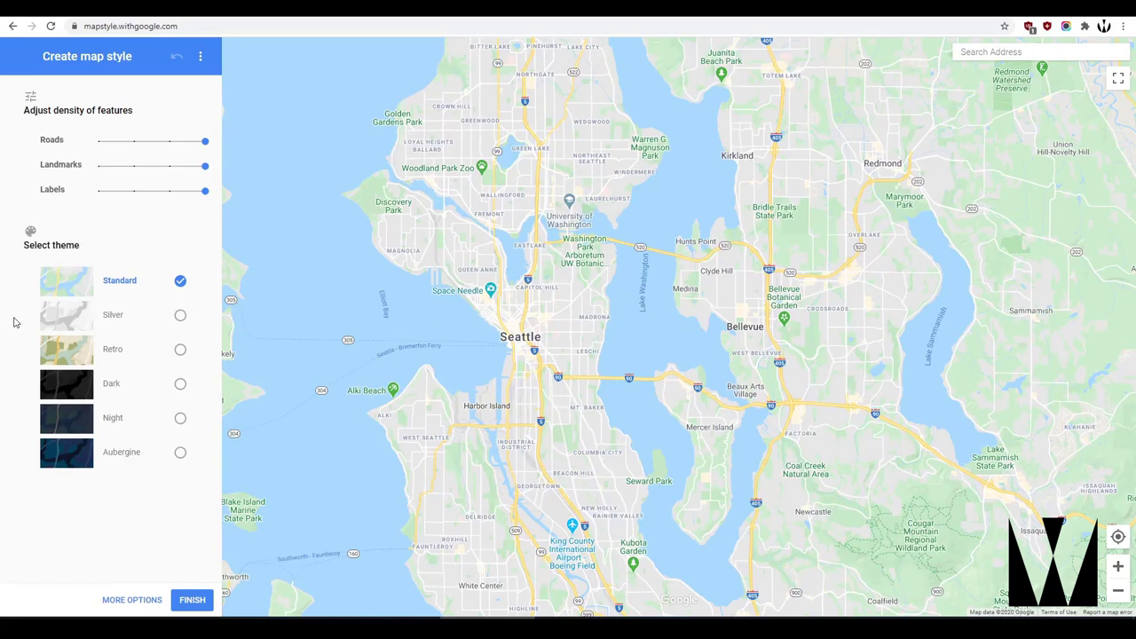
- Preview the Silver and Retro themes on the Seattle map
click(180, 315)
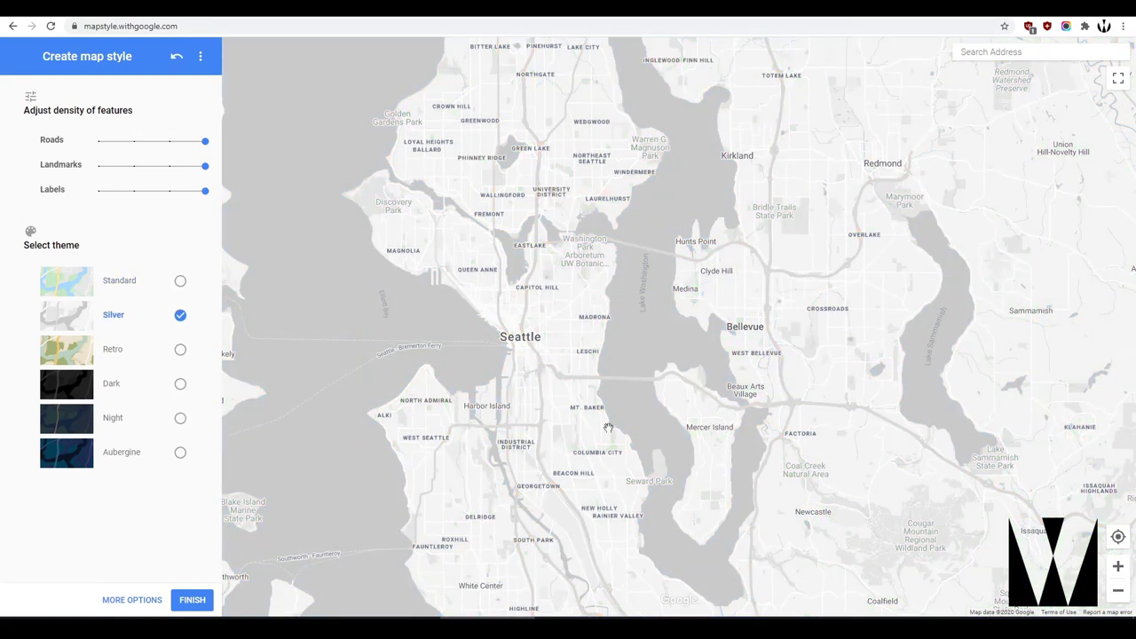
drag(683, 453, 773, 235)
scroll(606, 291, up, 5)
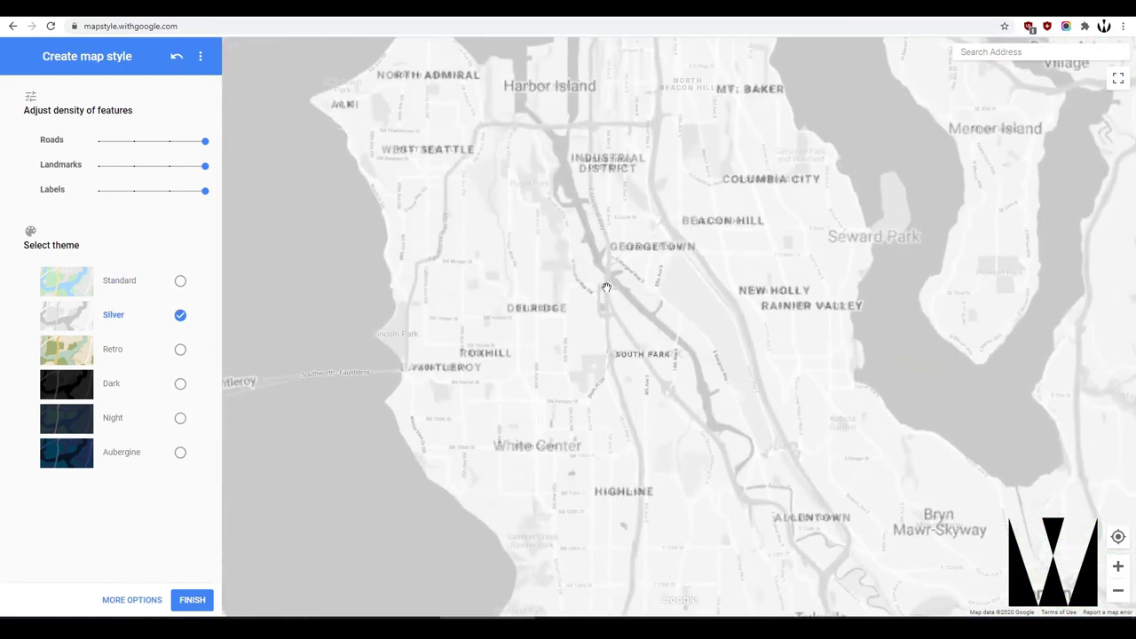
click(180, 349)
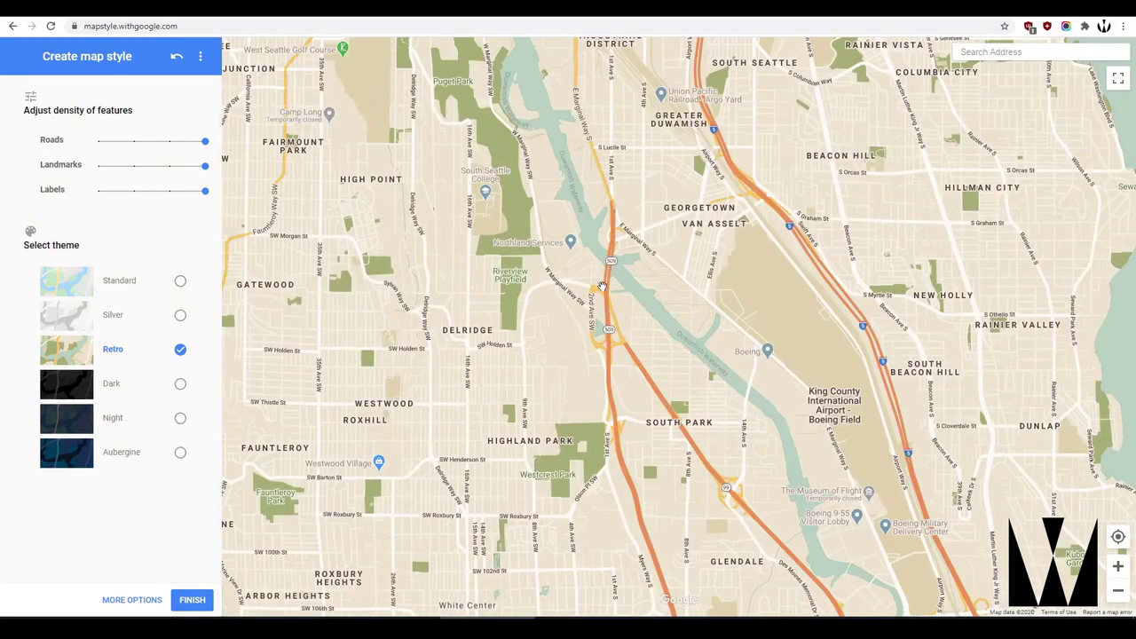
scroll(602, 286, down, 5)
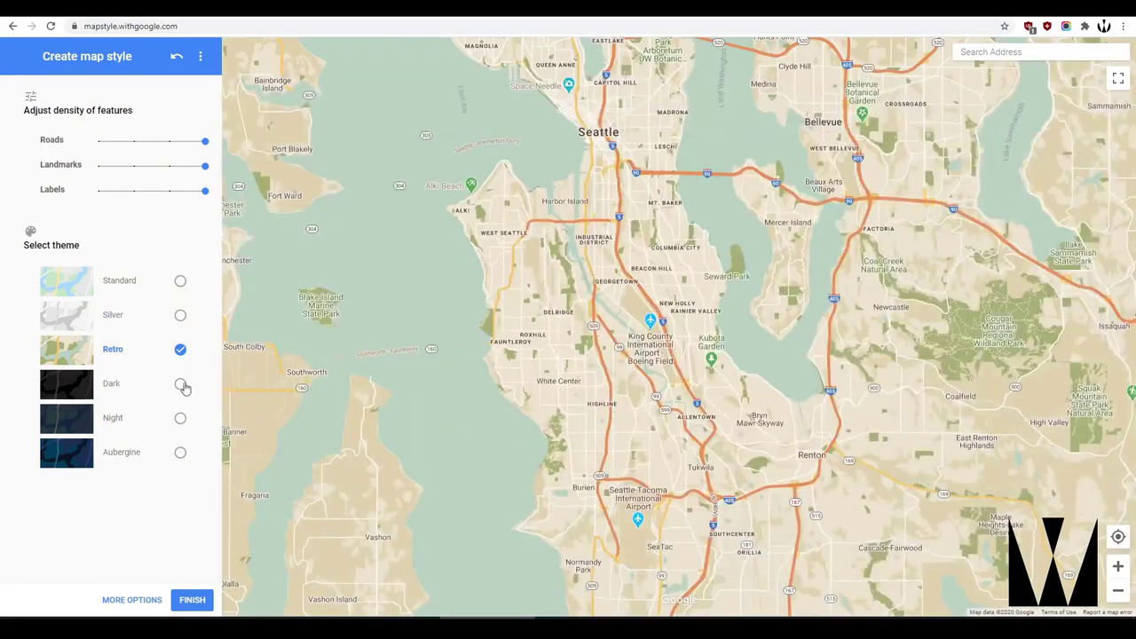
- Preview the Dark and Night themes, panning toward Tukwila and SeaTac
click(180, 385)
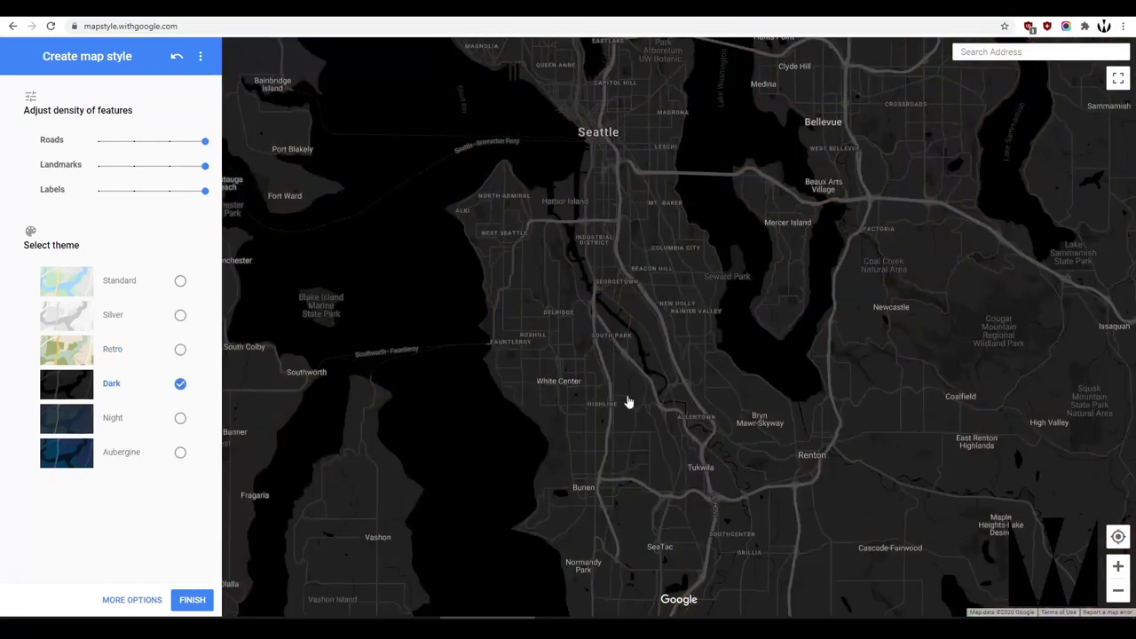
drag(631, 314, 499, 290)
scroll(715, 286, up, 2)
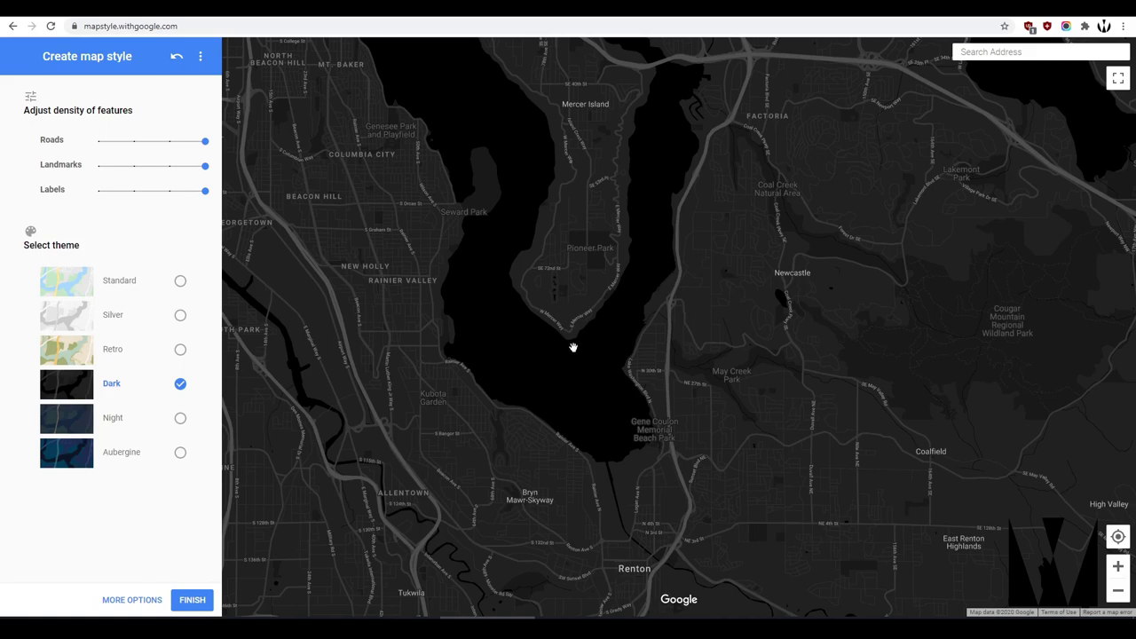
scroll(571, 347, up, 2)
scroll(570, 354, down, 2)
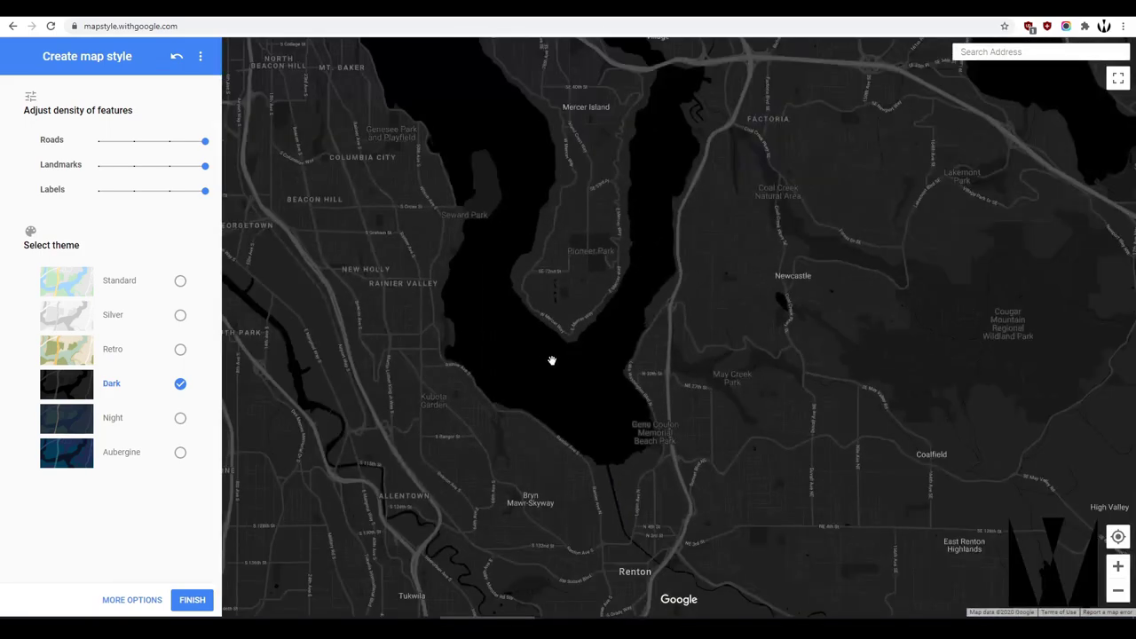
click(180, 418)
drag(604, 395, 745, 322)
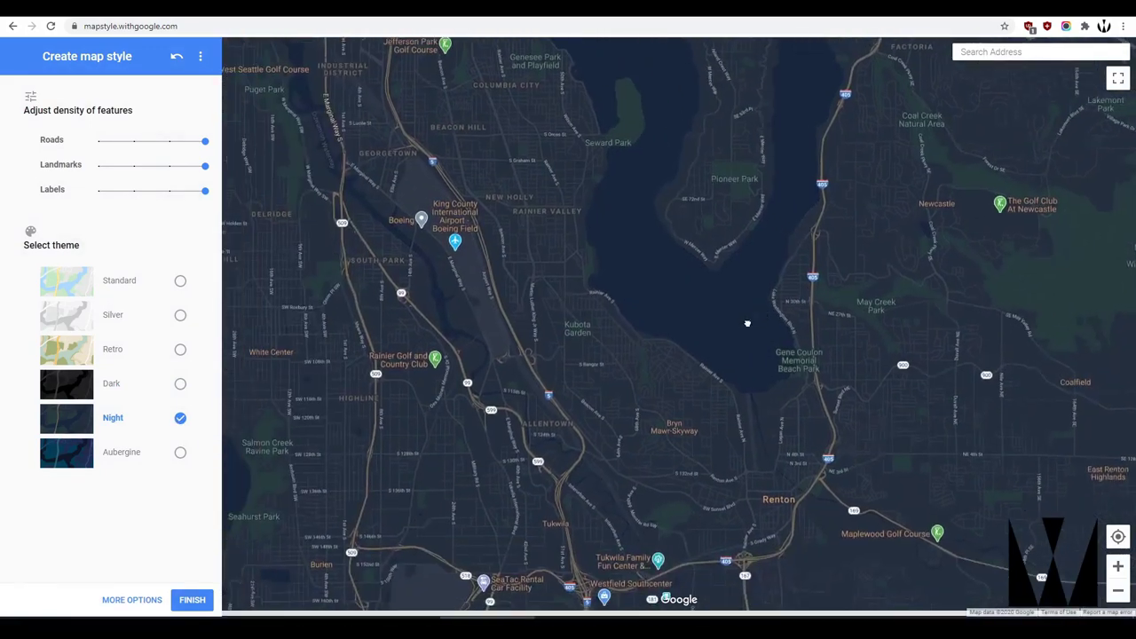
drag(622, 354, 791, 339)
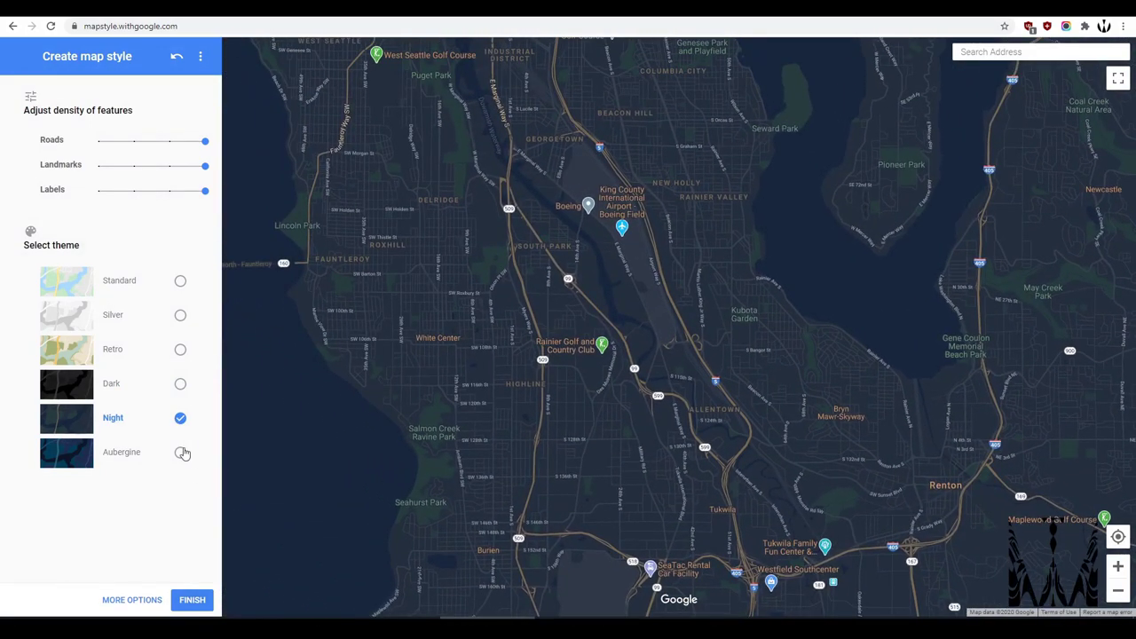
- Apply the Aubergine theme and bring Seattle back into view
click(180, 451)
drag(686, 373, 628, 290)
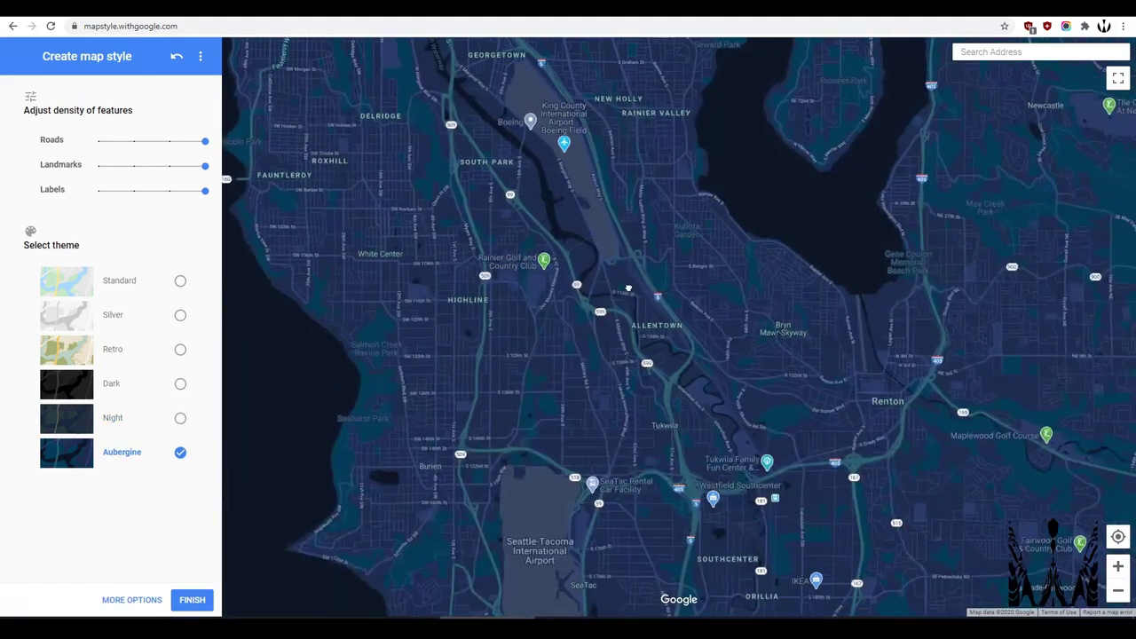
drag(980, 310, 703, 394)
scroll(624, 353, down, 1)
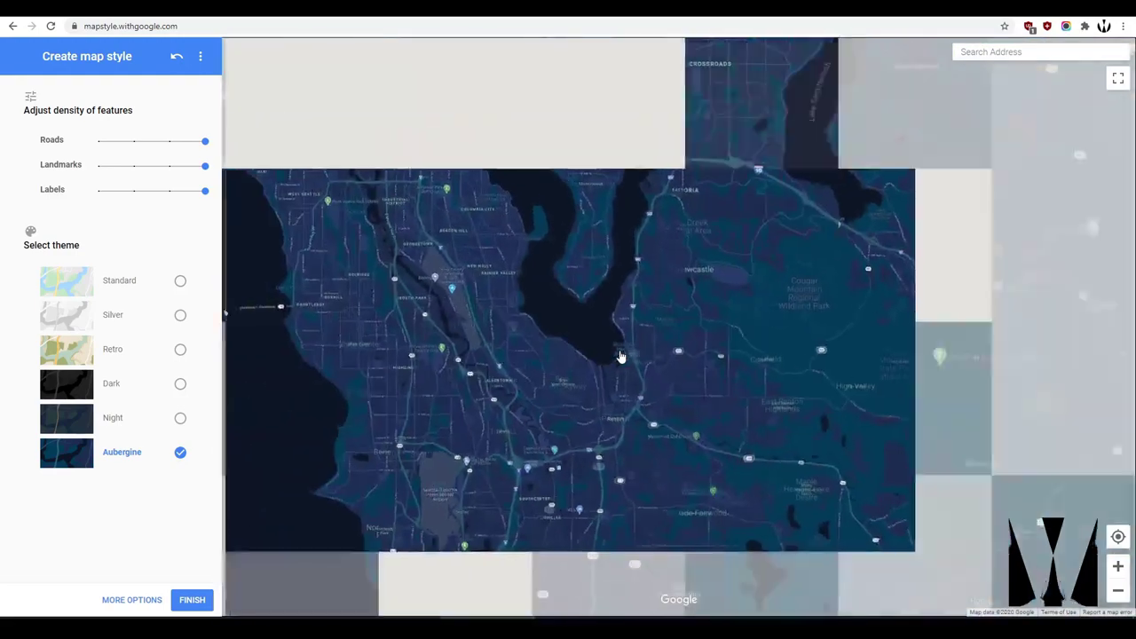
drag(235, 164, 354, 201)
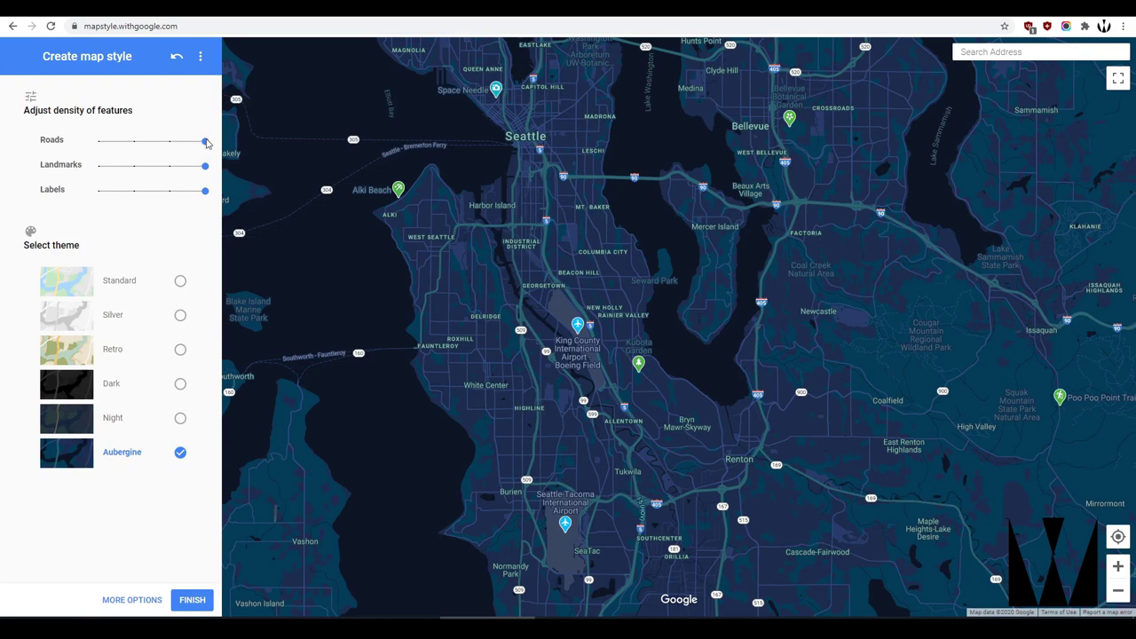
- Lower the Roads density slider to its minimum
drag(207, 143, 169, 143)
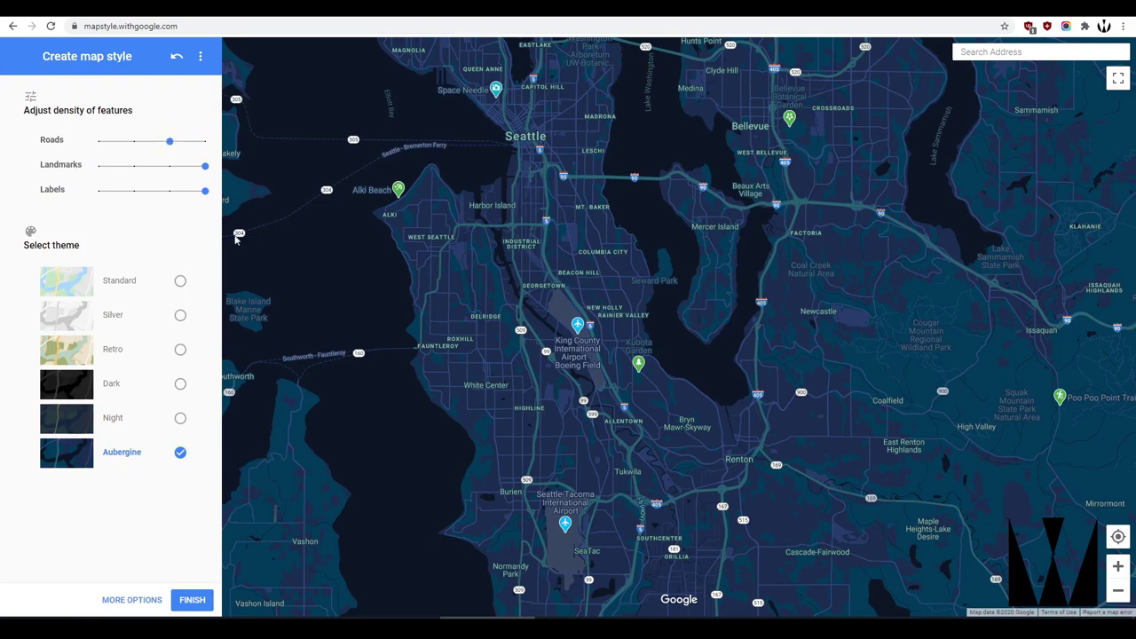
scroll(479, 317, up, 5)
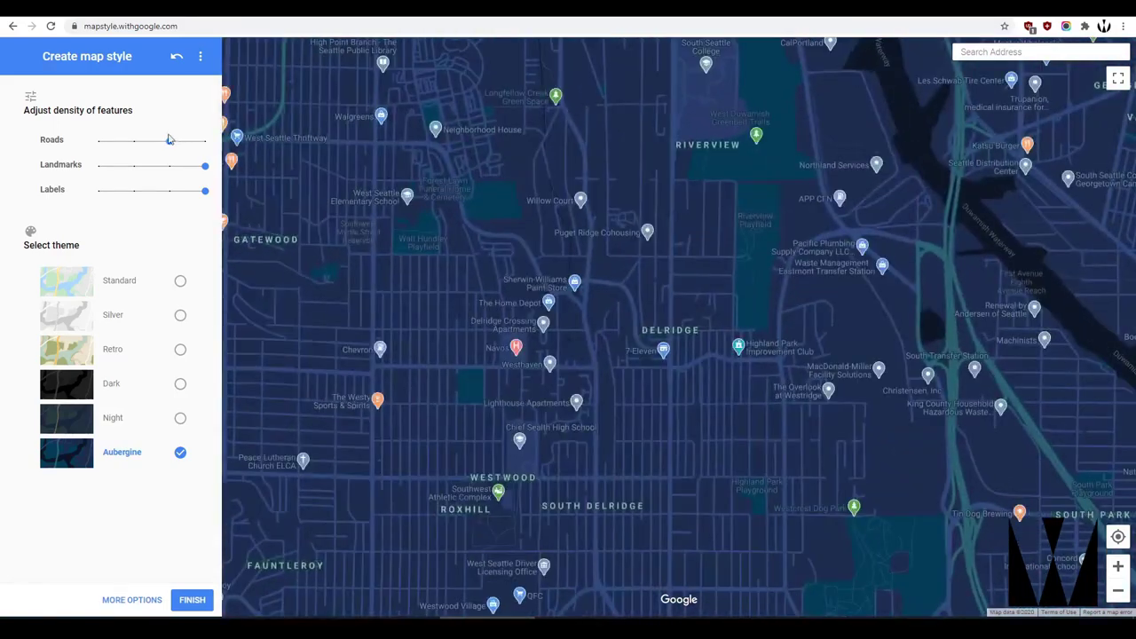
drag(169, 143, 99, 142)
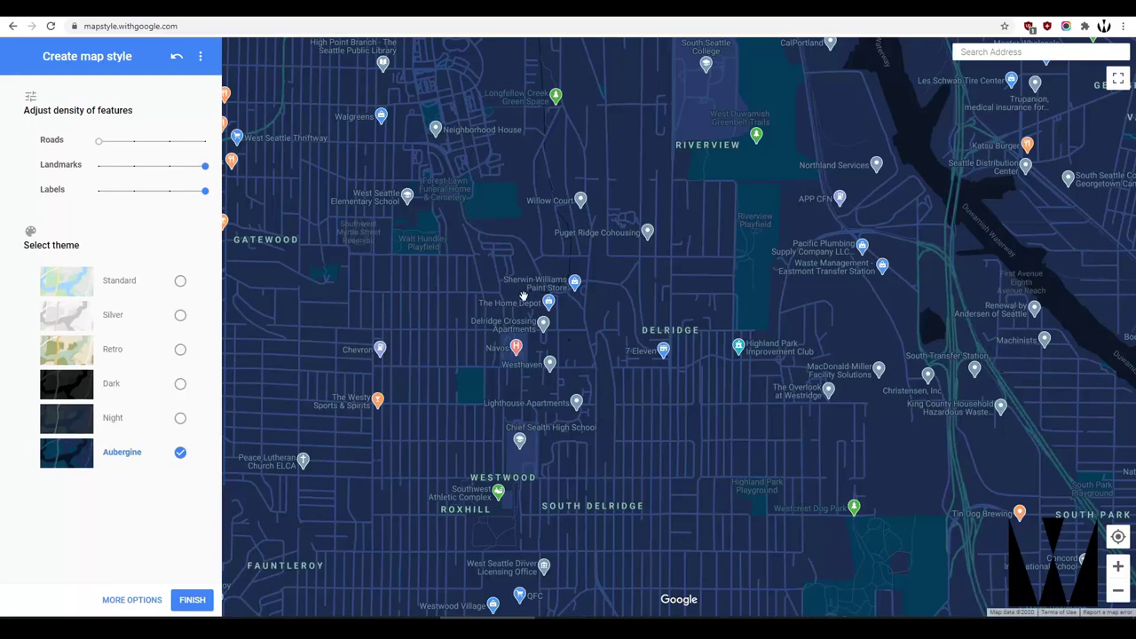
scroll(523, 296, down, 2)
drag(569, 393, 537, 269)
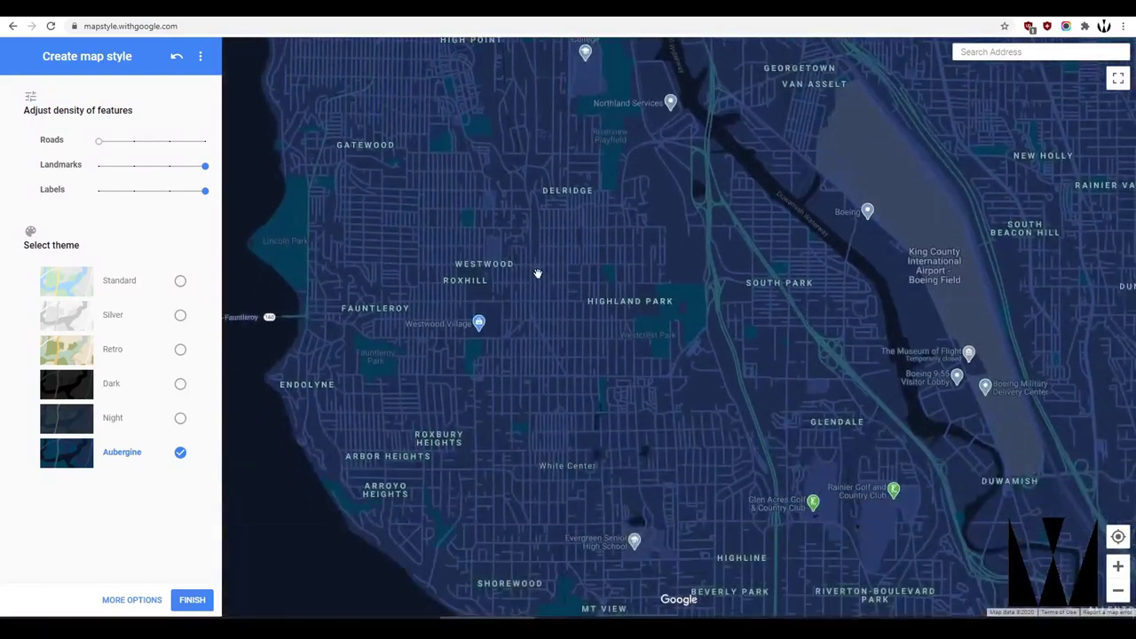
scroll(538, 271, down, 1)
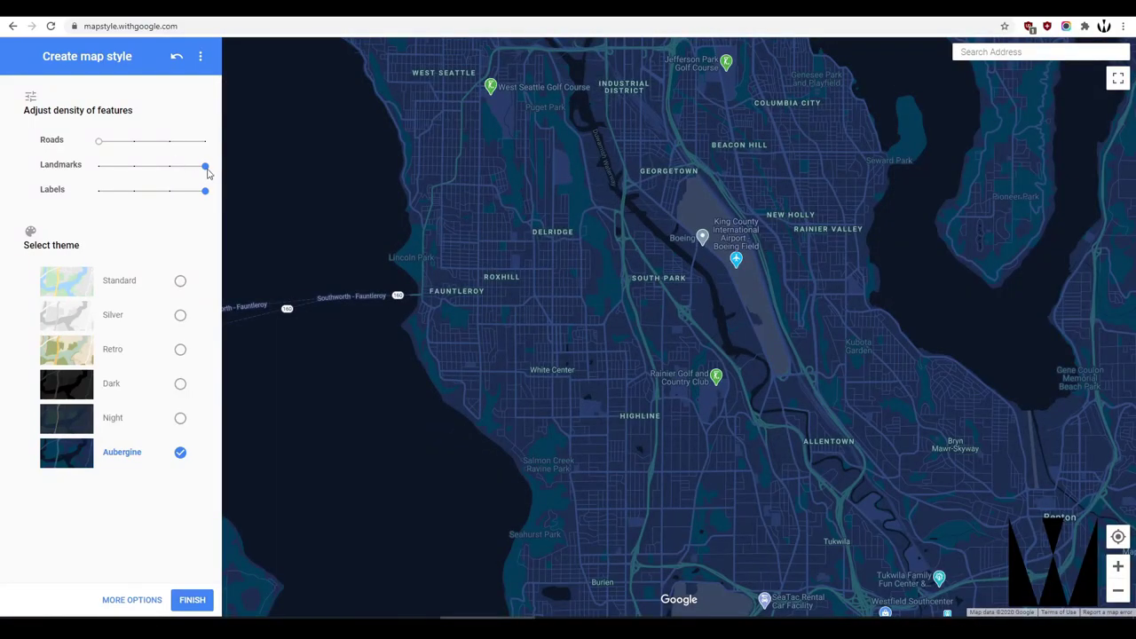
- Hide landmarks and labels, then restore labels to full density
drag(205, 168, 101, 169)
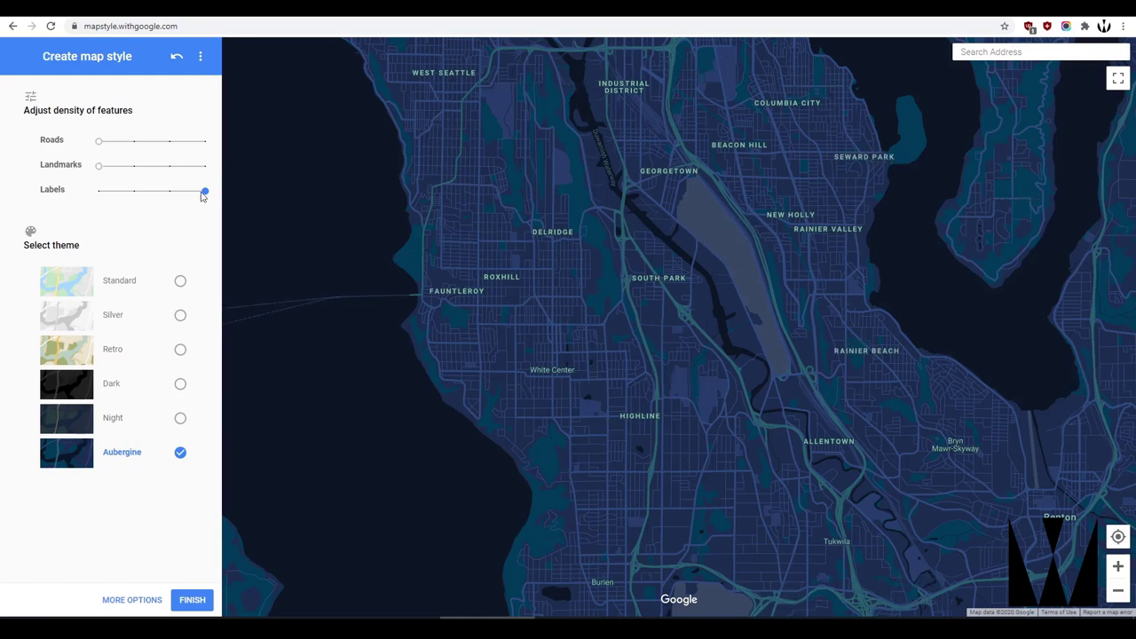
drag(202, 196, 169, 190)
key(Right)
drag(665, 347, 554, 282)
scroll(535, 278, down, 3)
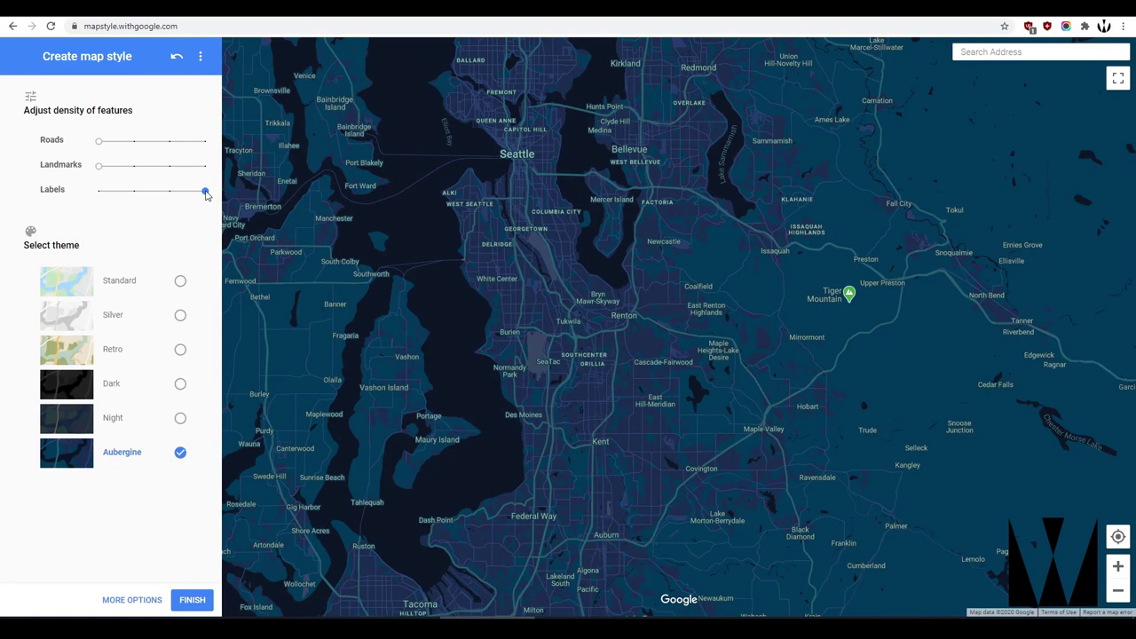
drag(205, 192, 134, 191)
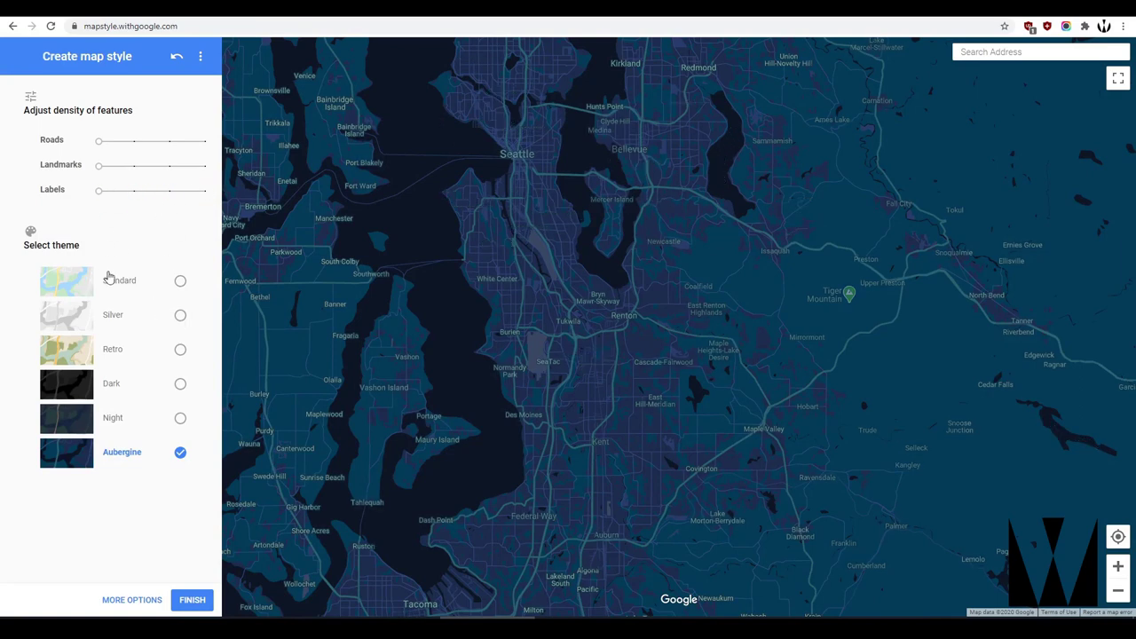
click(178, 192)
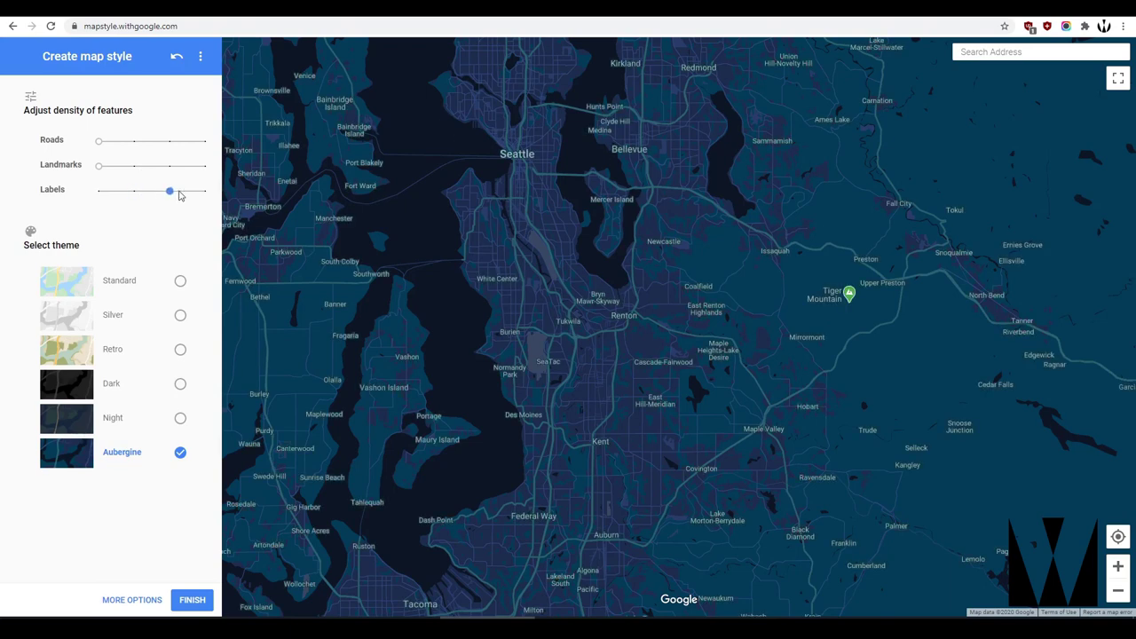
click(191, 195)
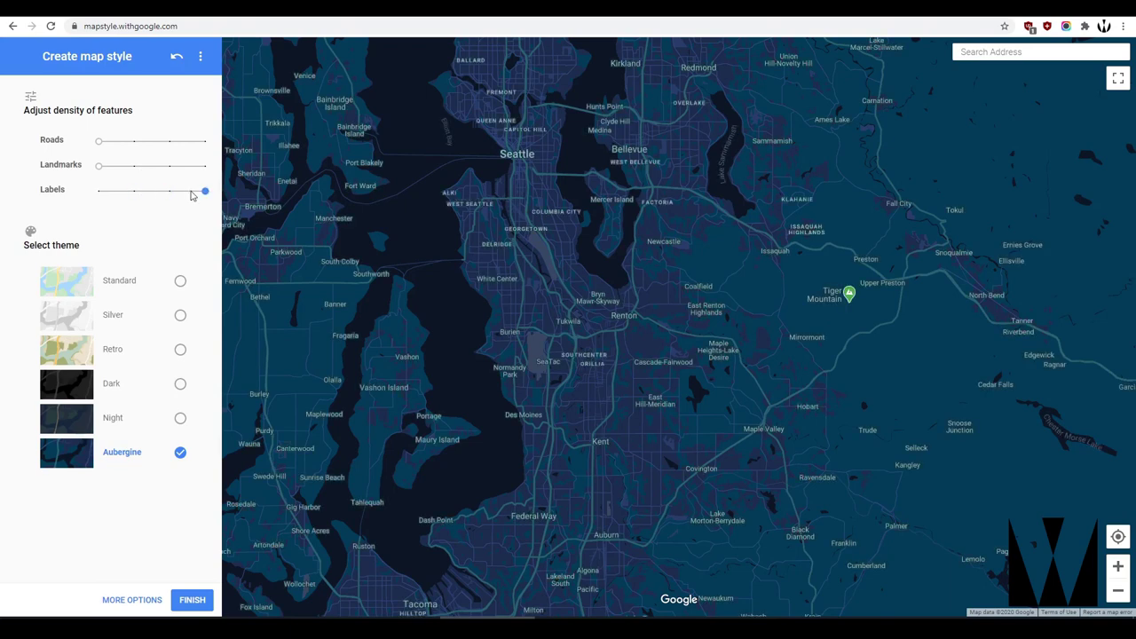
- Restore landmarks and roads to full density
click(132, 167)
click(168, 168)
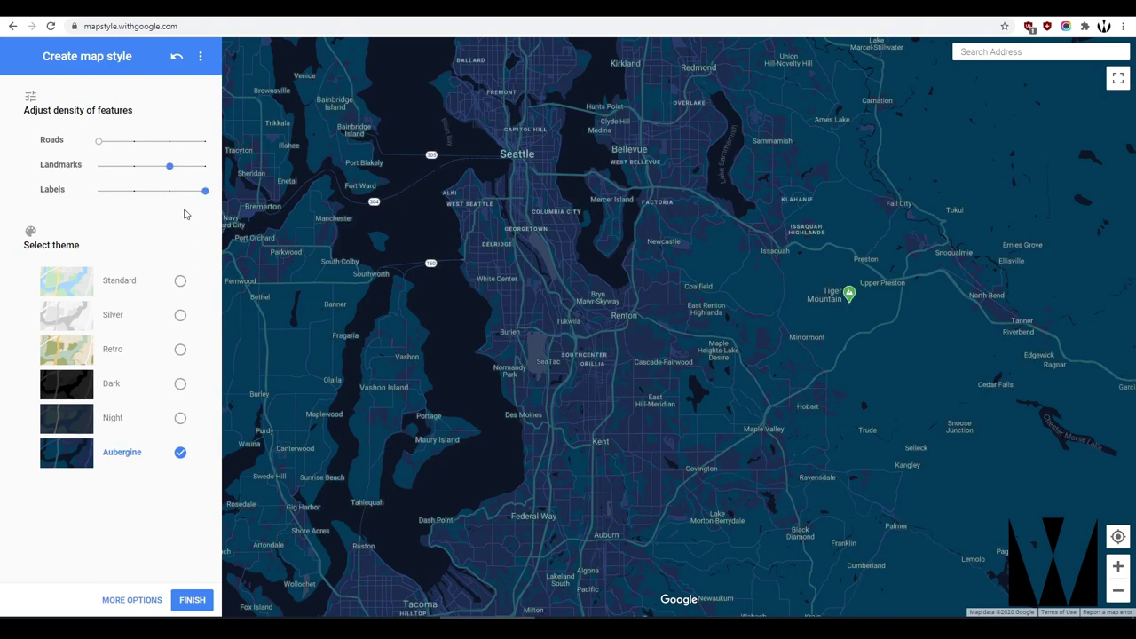
click(203, 166)
drag(100, 142, 207, 142)
drag(693, 131, 644, 138)
drag(838, 350, 853, 331)
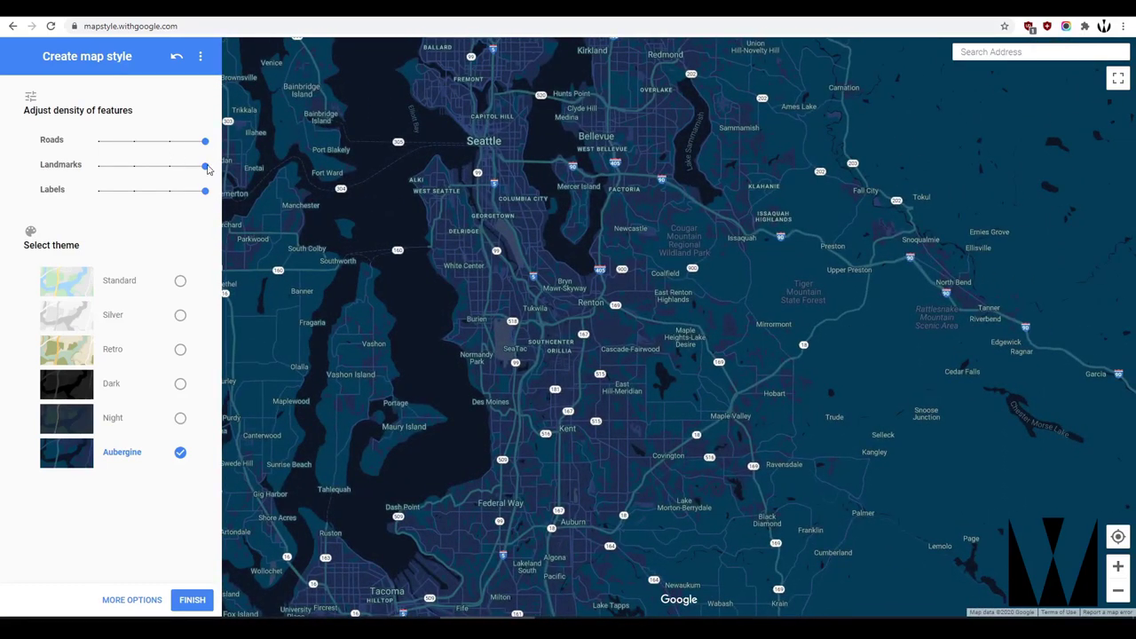
- Drag the Landmarks and Labels sliders to minimum, keeping roads at maximum
drag(207, 168, 10, 165)
drag(205, 191, 15, 179)
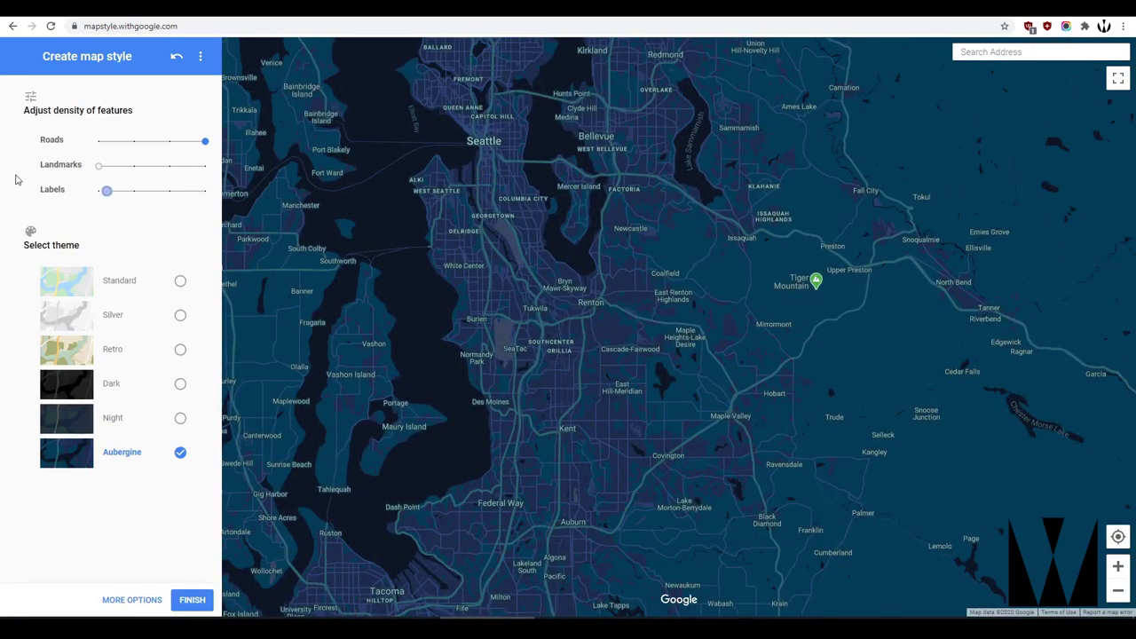
scroll(633, 264, up, 3)
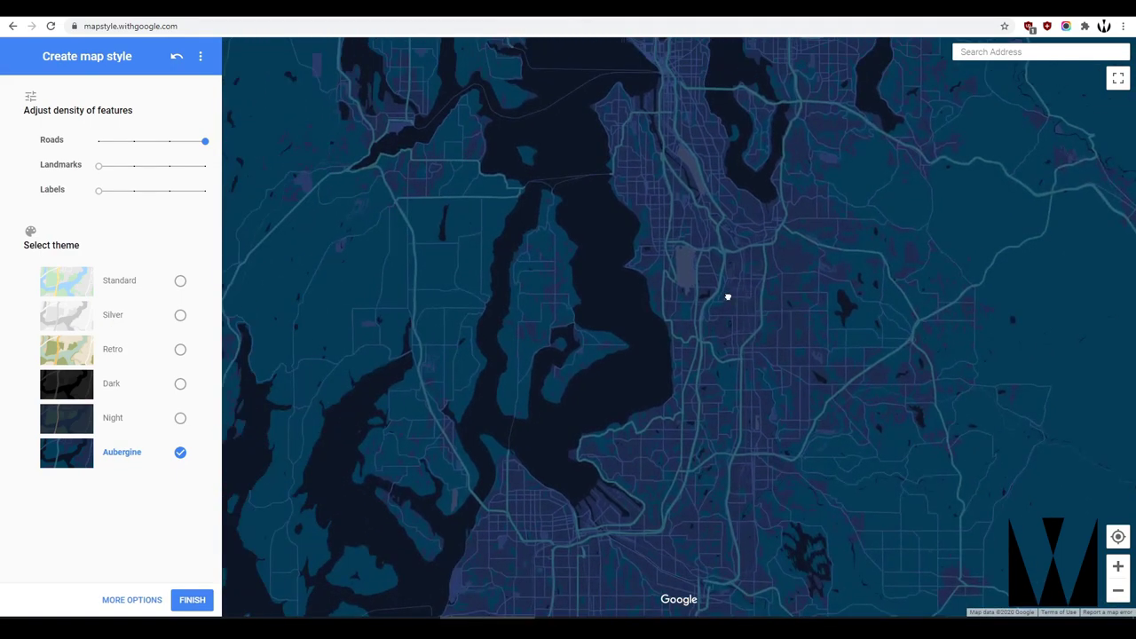
drag(727, 294, 624, 371)
- Search 'paris', jump to Paris, France, and frame the Seine across the map
click(1004, 52)
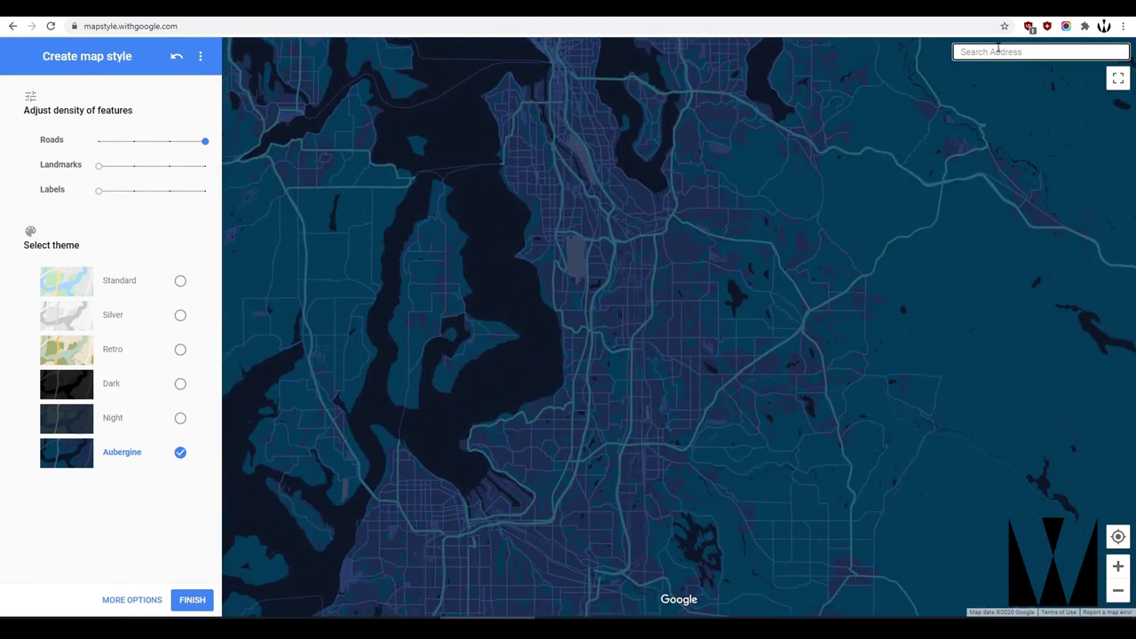
text(paris)
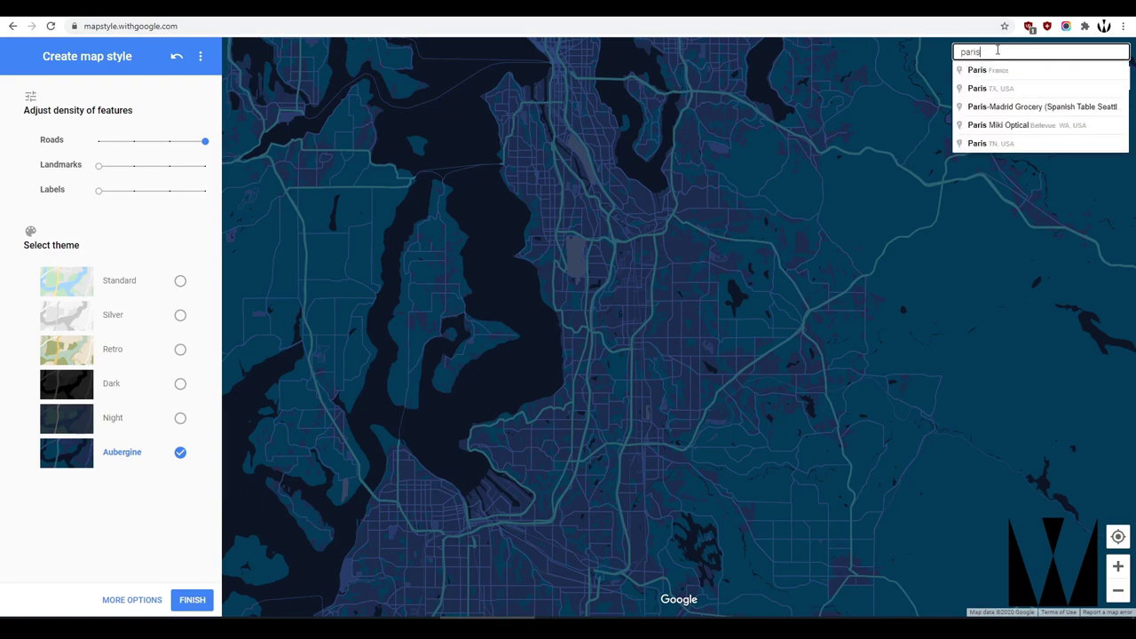
key(Down)
key(Return)
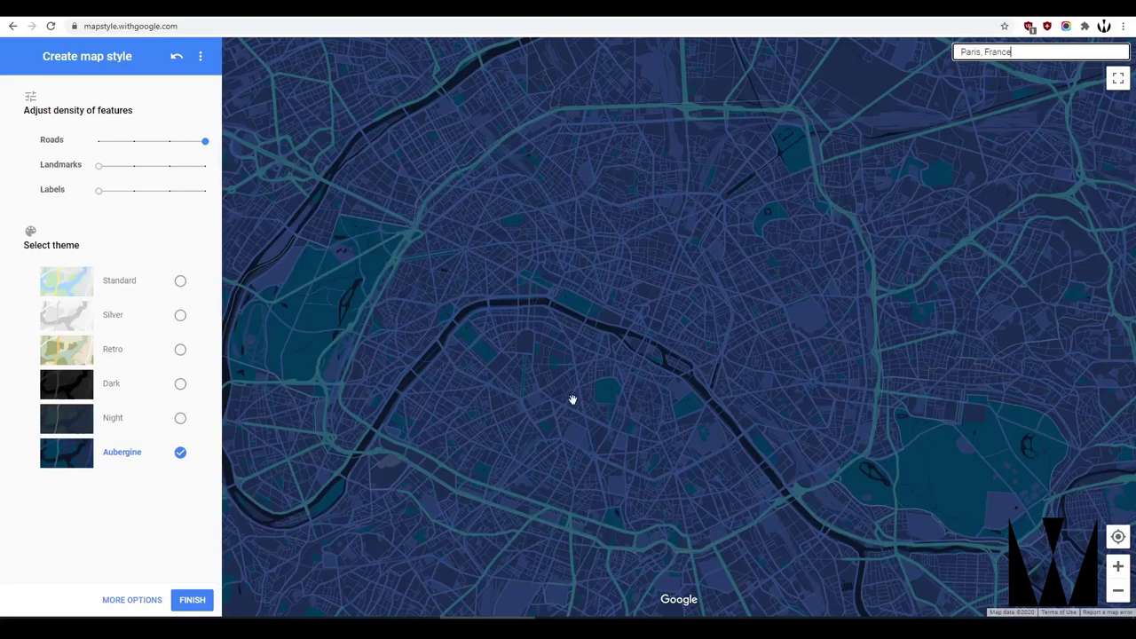
scroll(607, 302, up, 2)
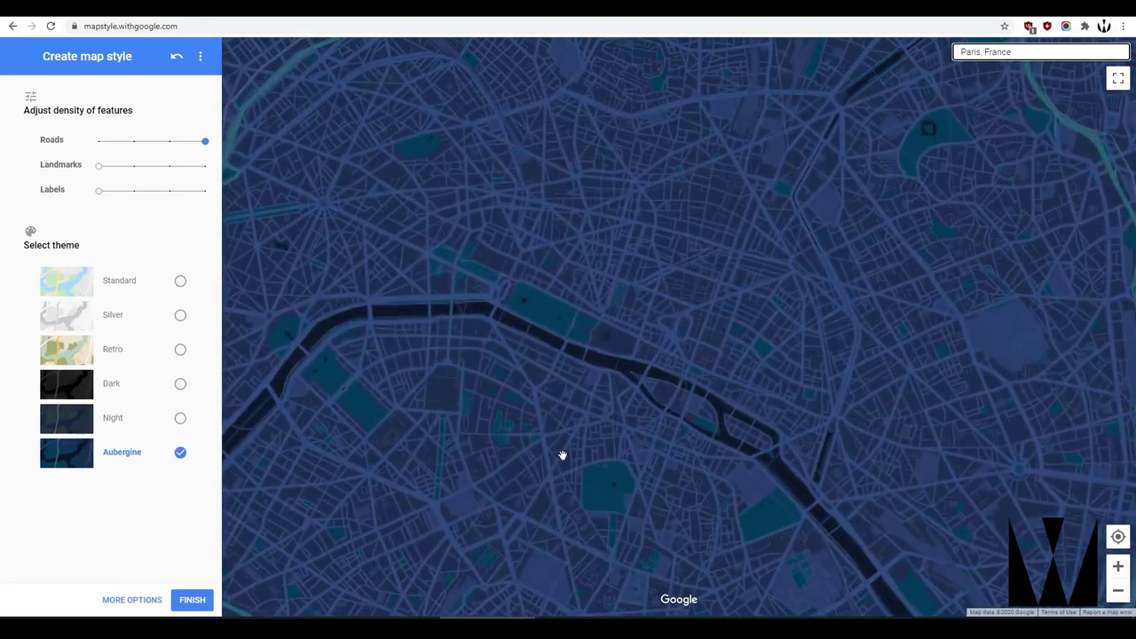
drag(563, 456, 674, 263)
scroll(657, 258, down, 4)
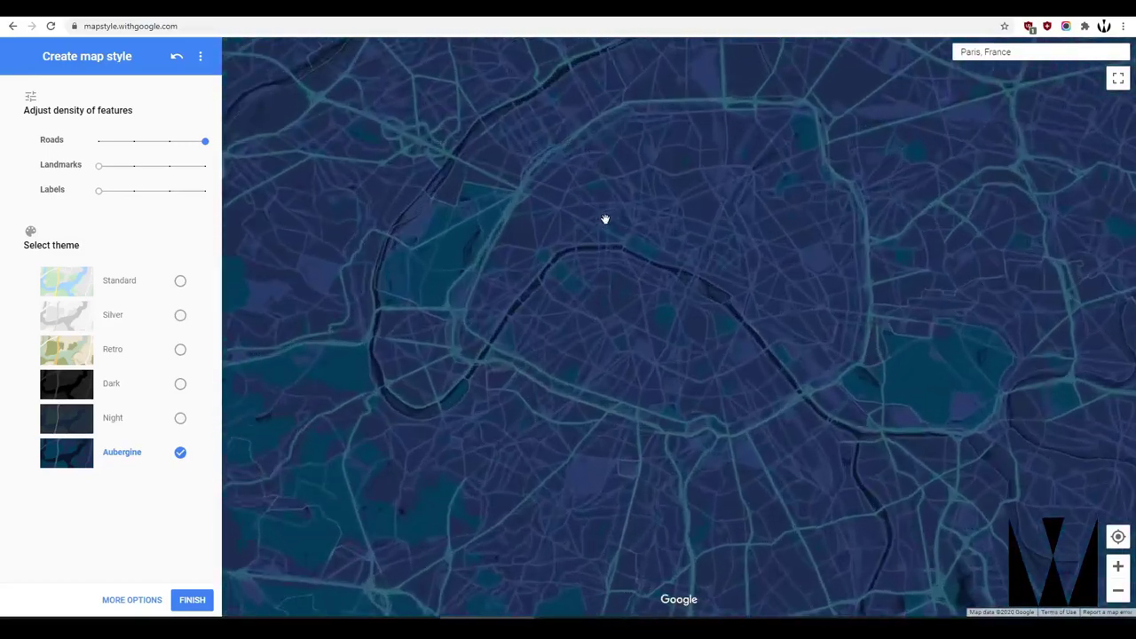
scroll(515, 162, up, 3)
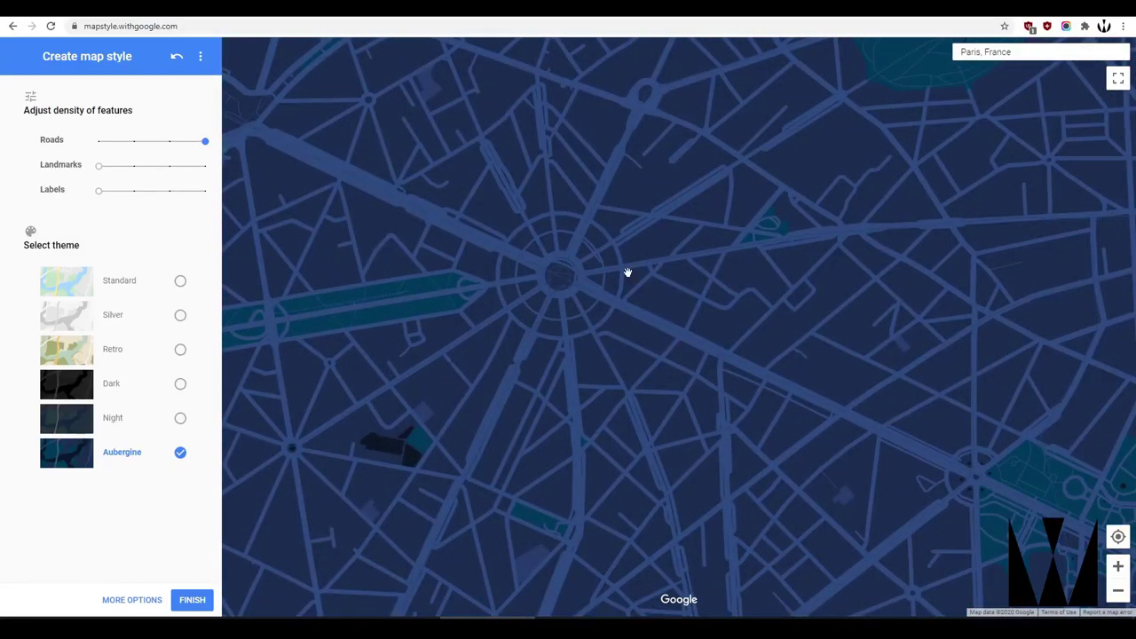
scroll(492, 322, down, 3)
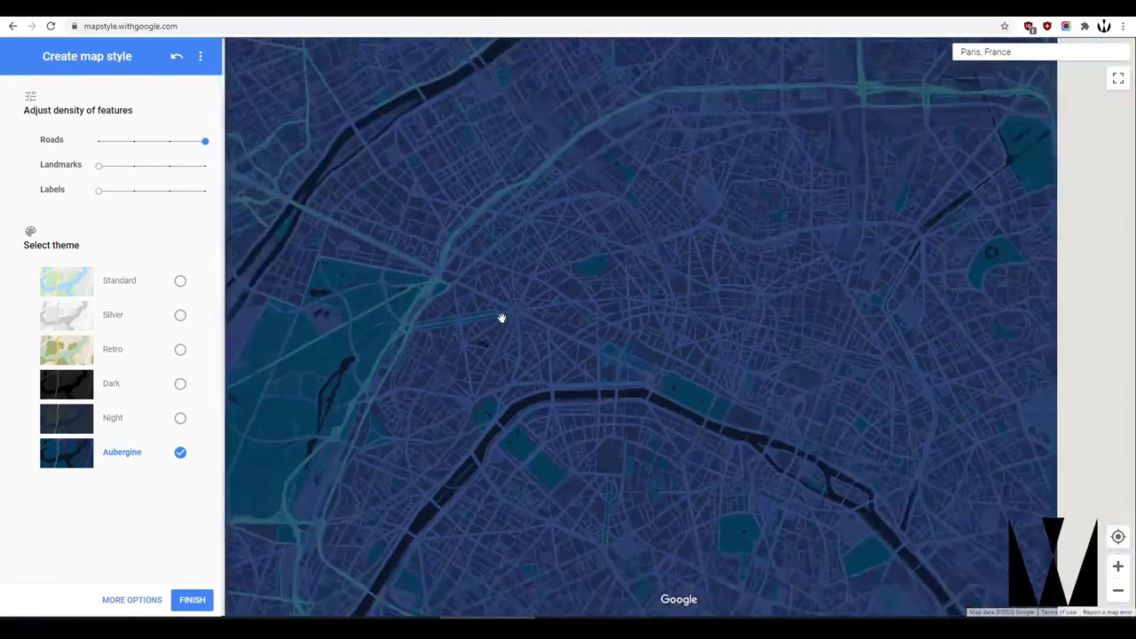
scroll(501, 318, down, 2)
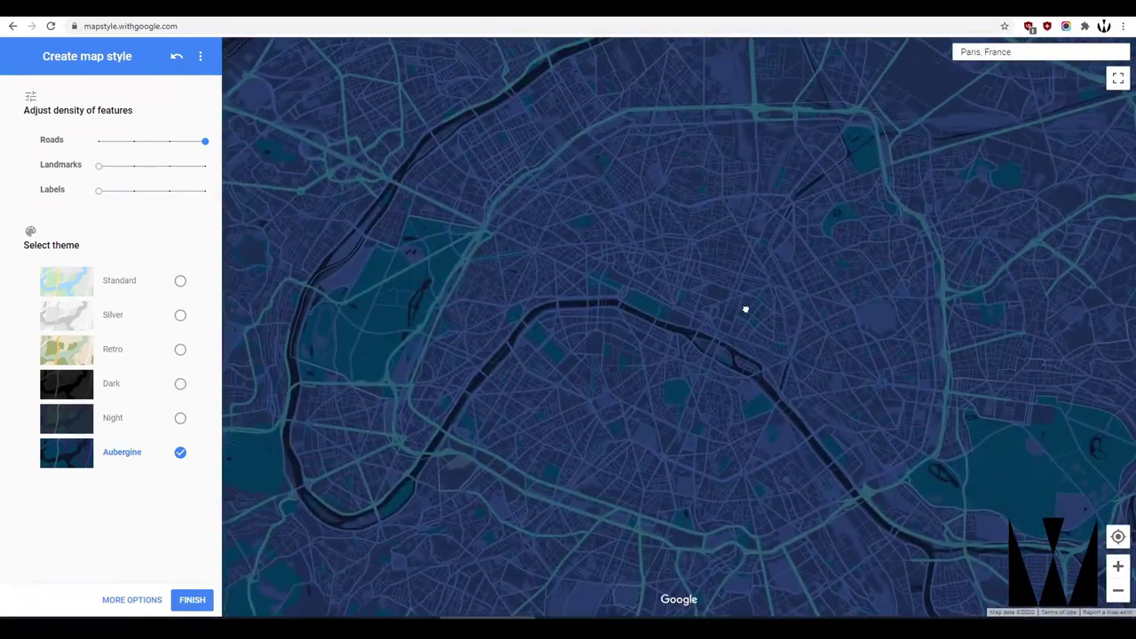
drag(745, 309, 724, 328)
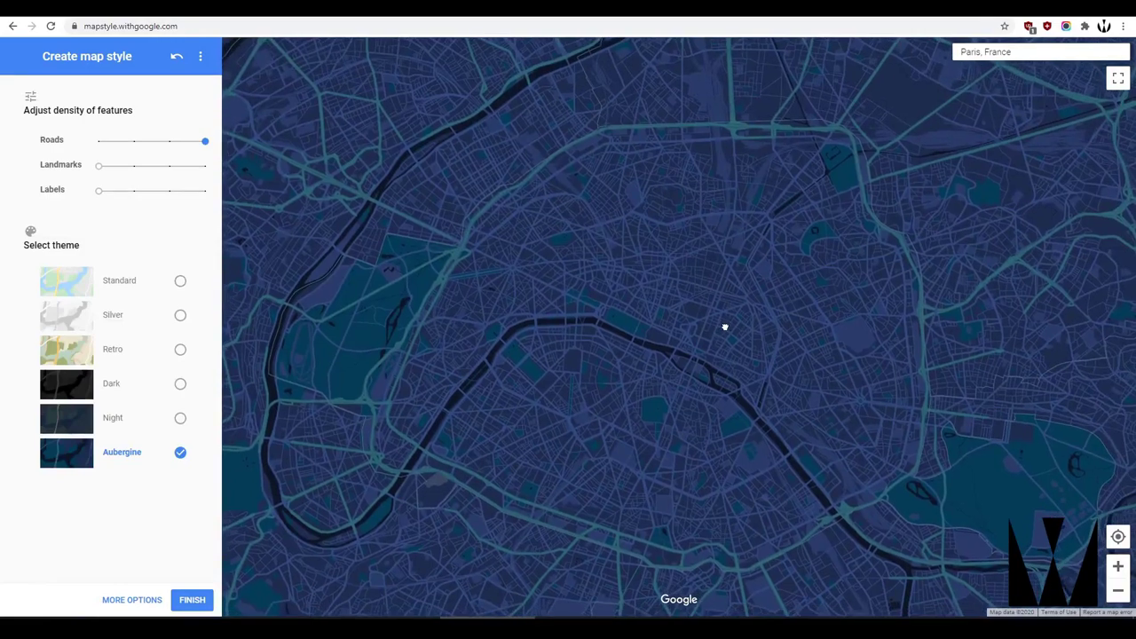
- View the Aubergine Paris map full screen, pan it, then exit full screen
click(1118, 80)
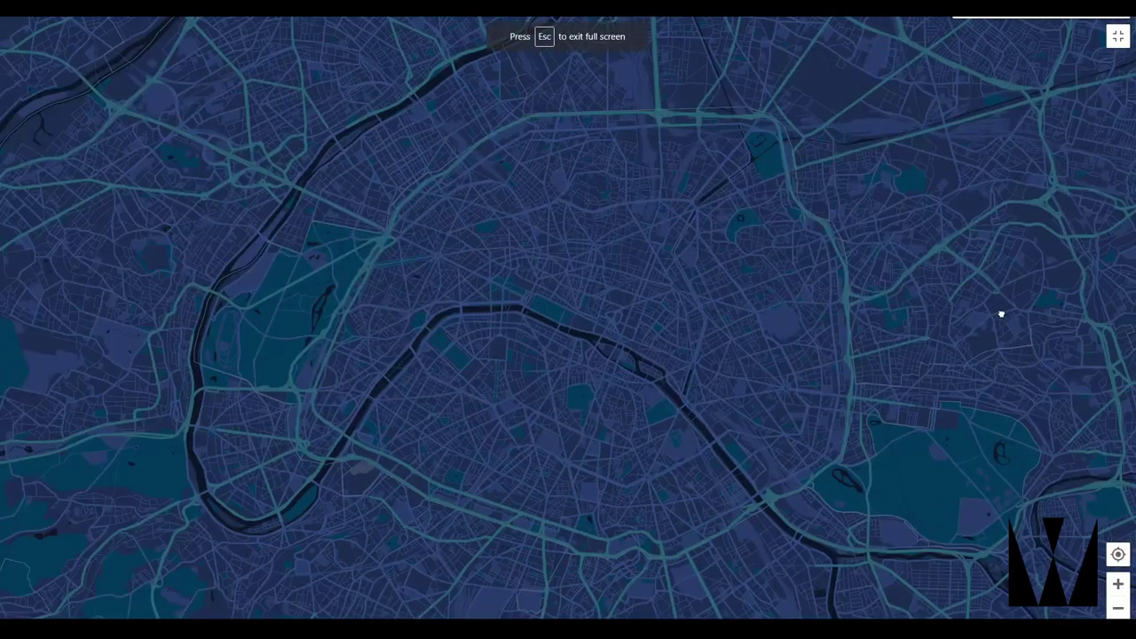
drag(1001, 314, 971, 319)
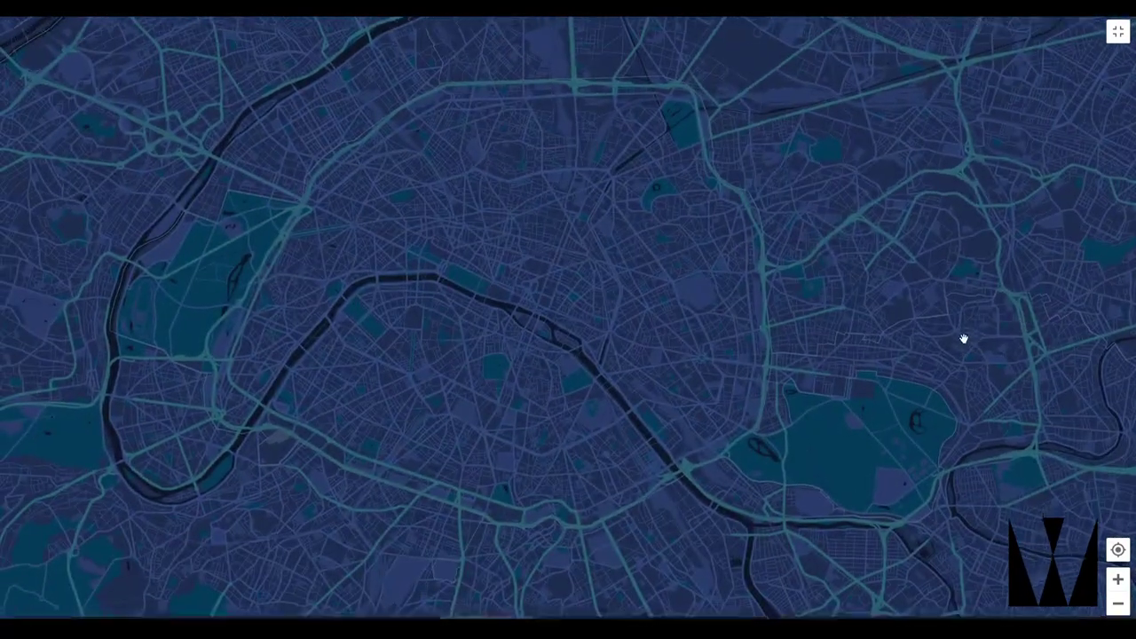
key(Escape)
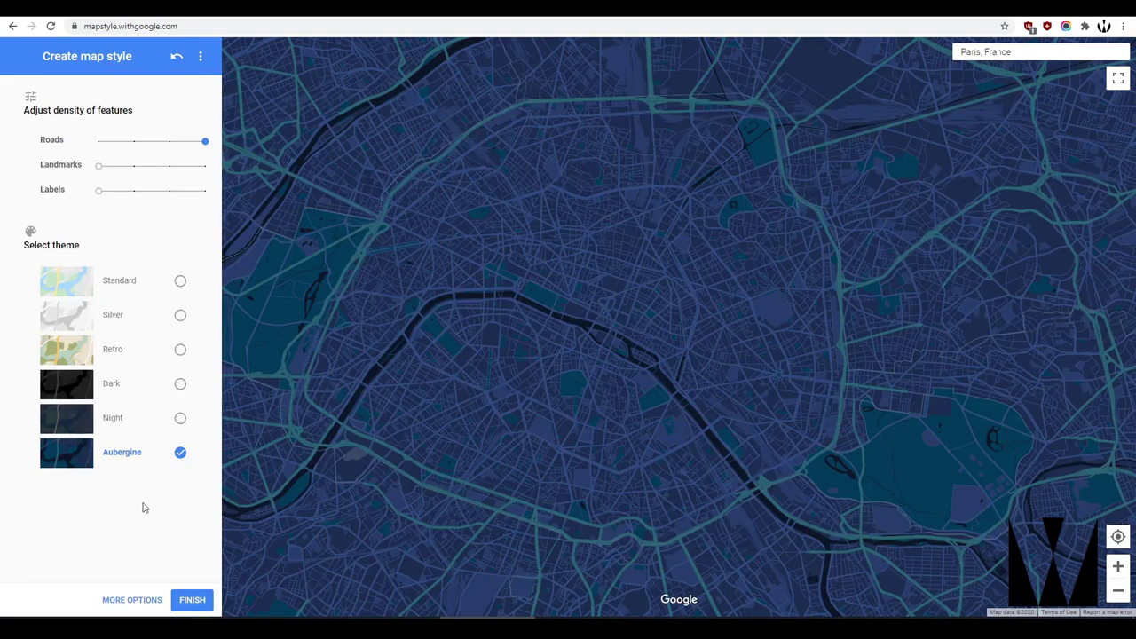
- Apply the Standard theme, raise Landmarks and Labels to maximum, and open More Options
click(108, 603)
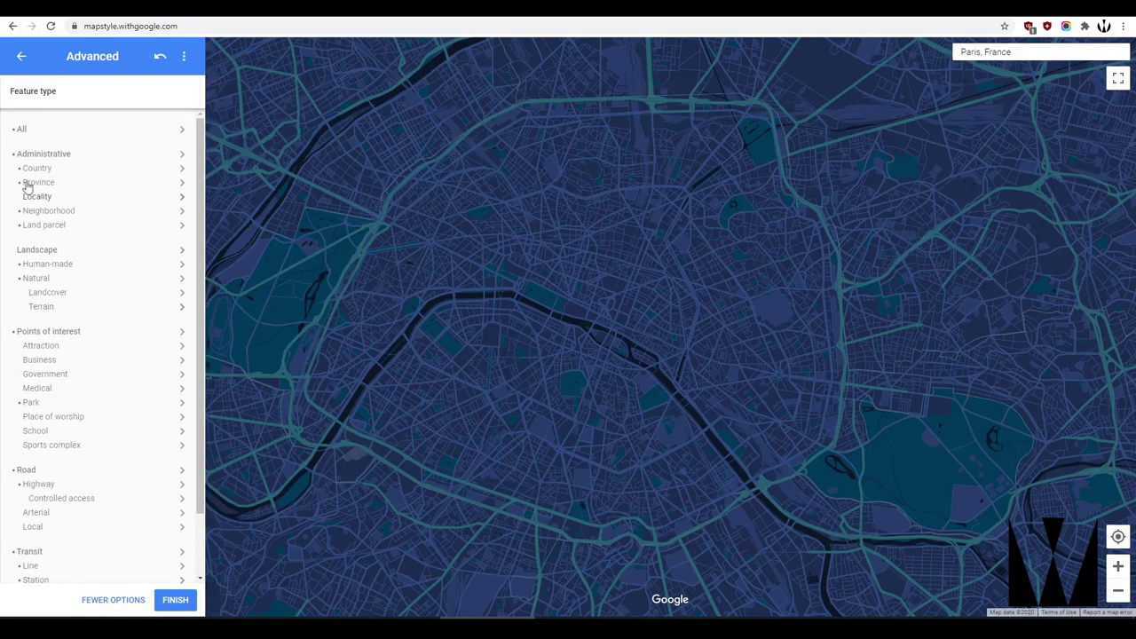
click(113, 601)
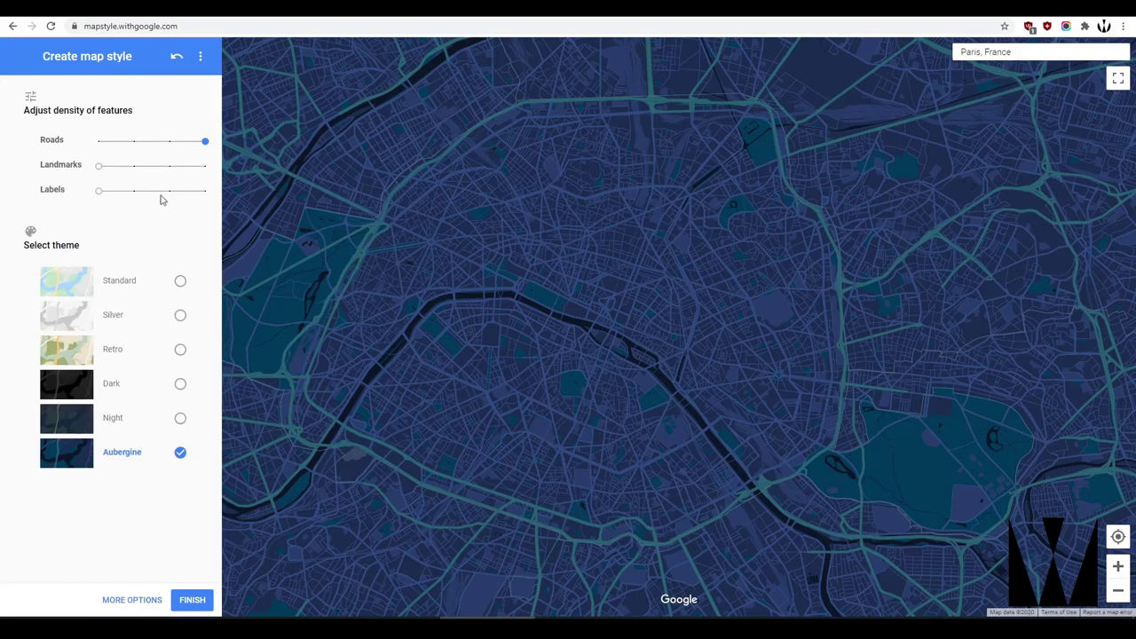
scroll(690, 347, up, 2)
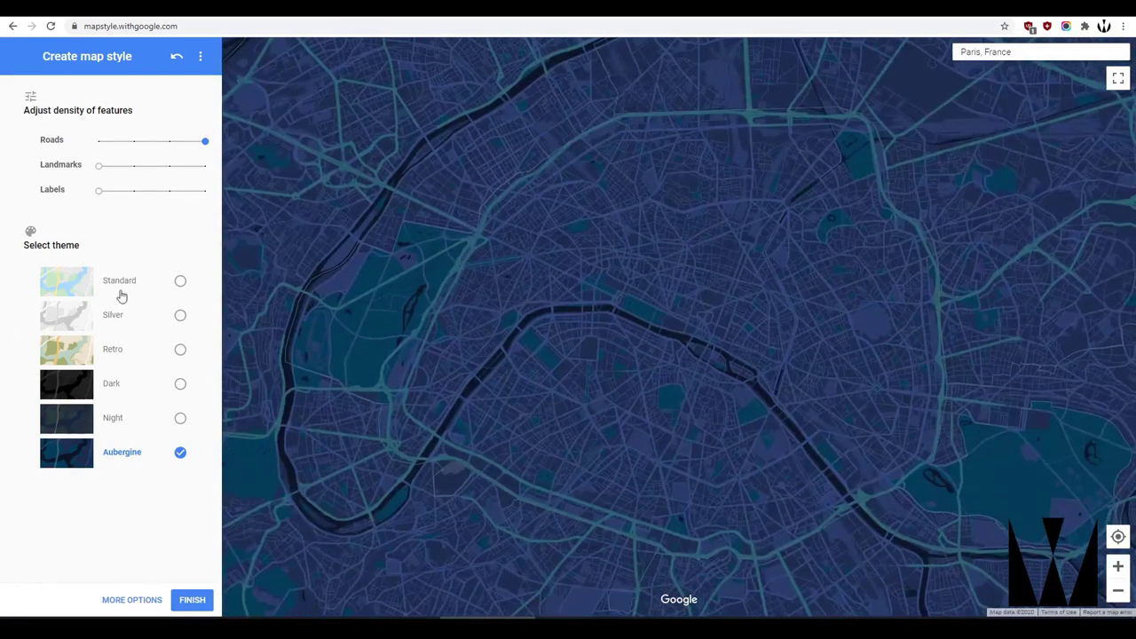
click(124, 286)
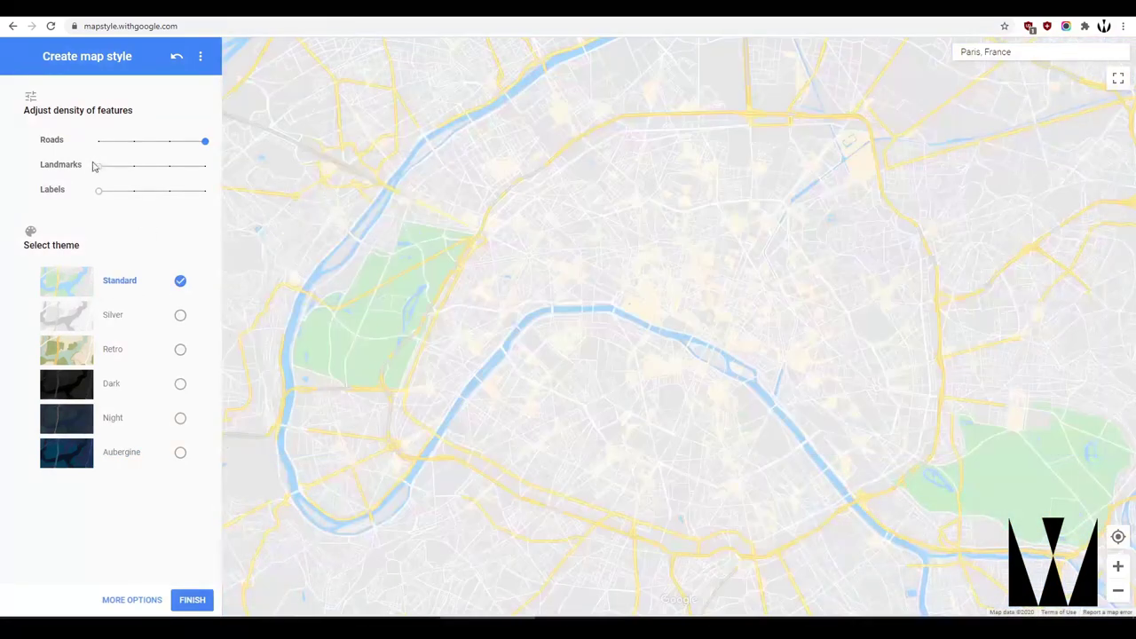
drag(99, 167, 205, 166)
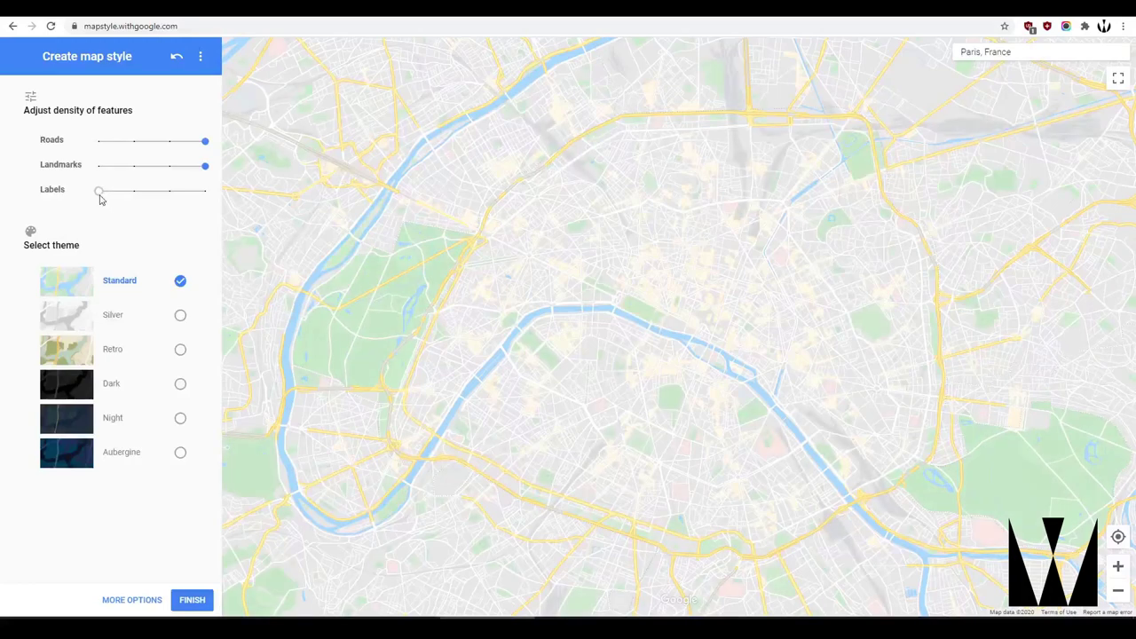
drag(100, 191, 205, 190)
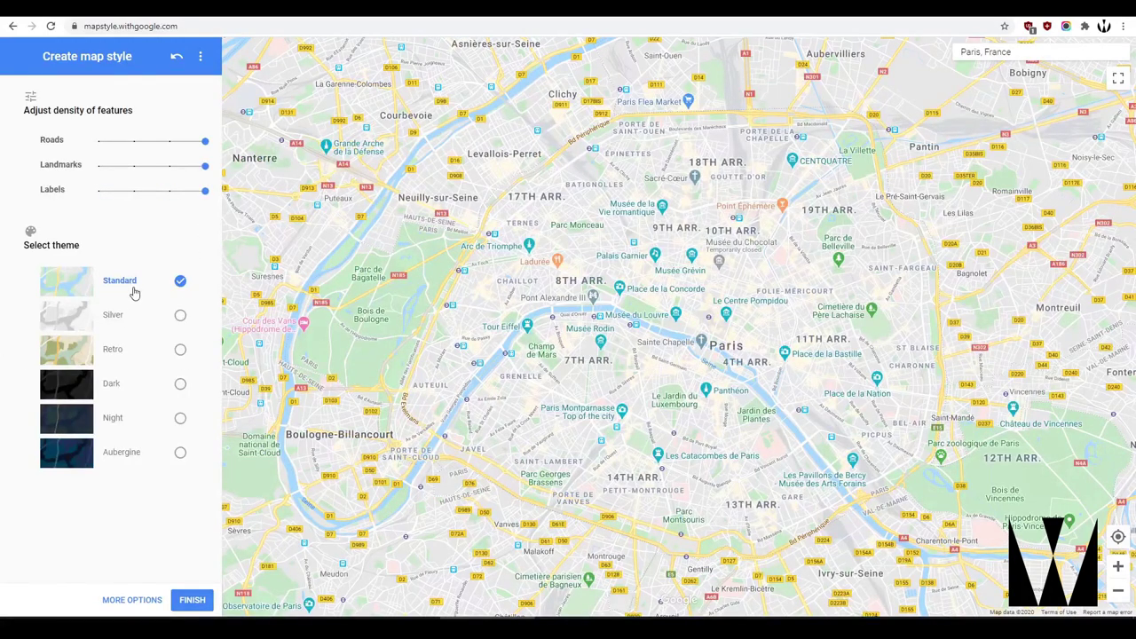
click(139, 600)
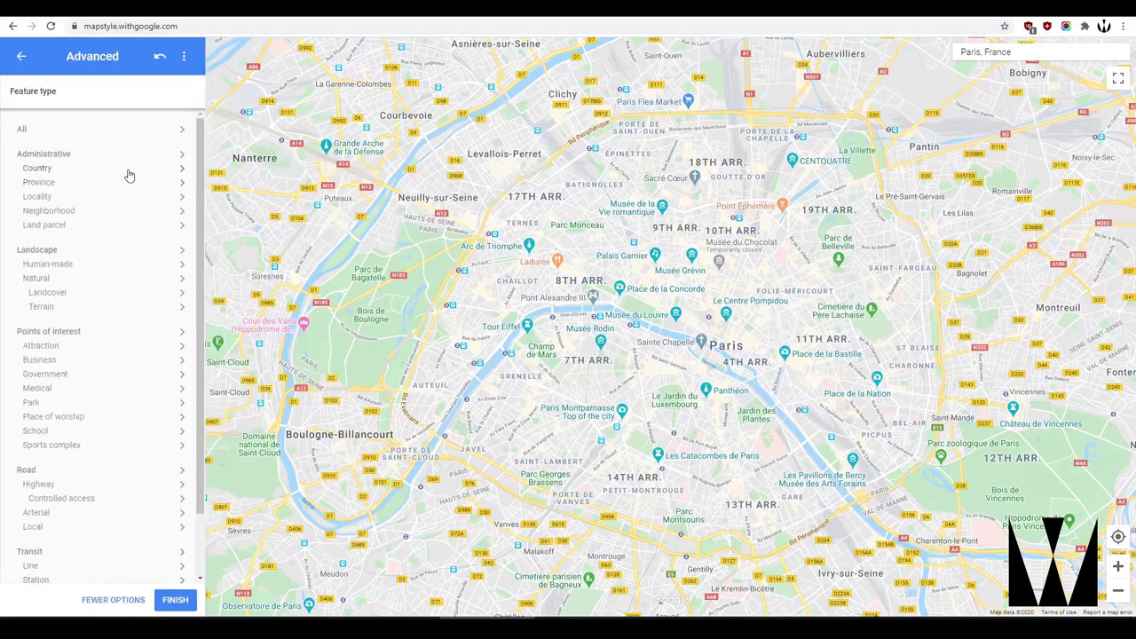
- Scroll the Feature type list and select Road
scroll(89, 191, down, 1)
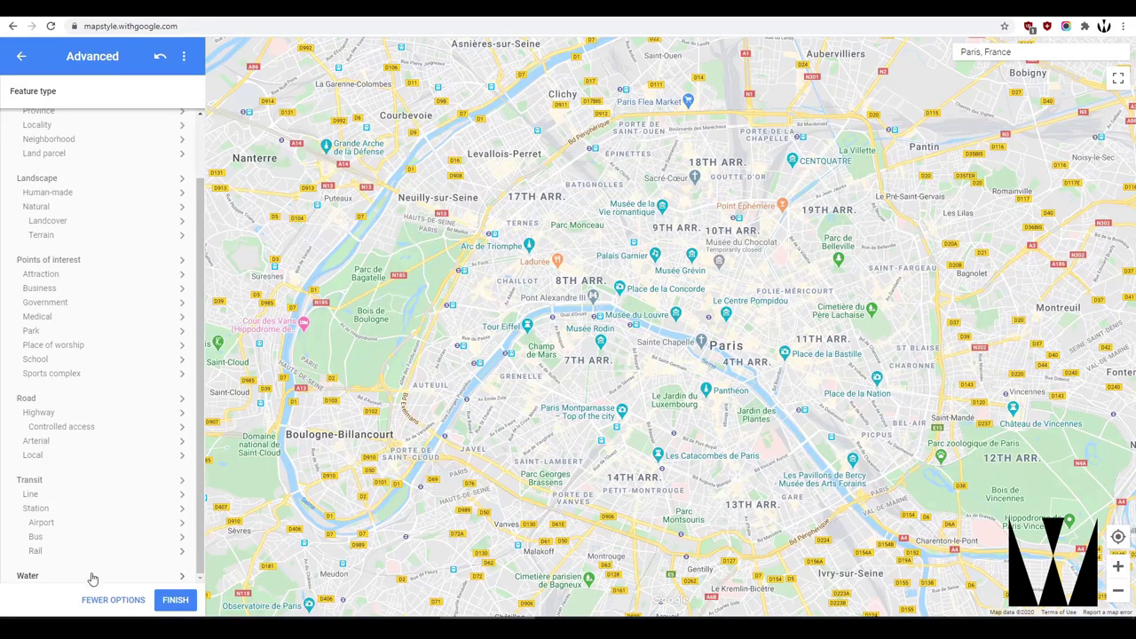
scroll(105, 443, up, 1)
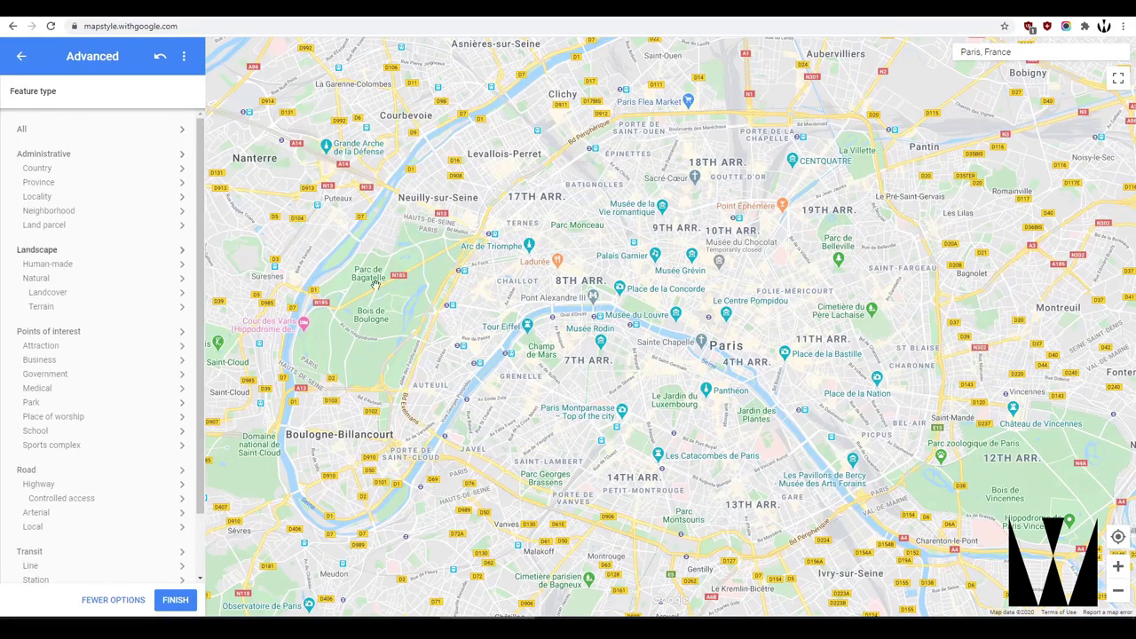
drag(612, 280, 667, 362)
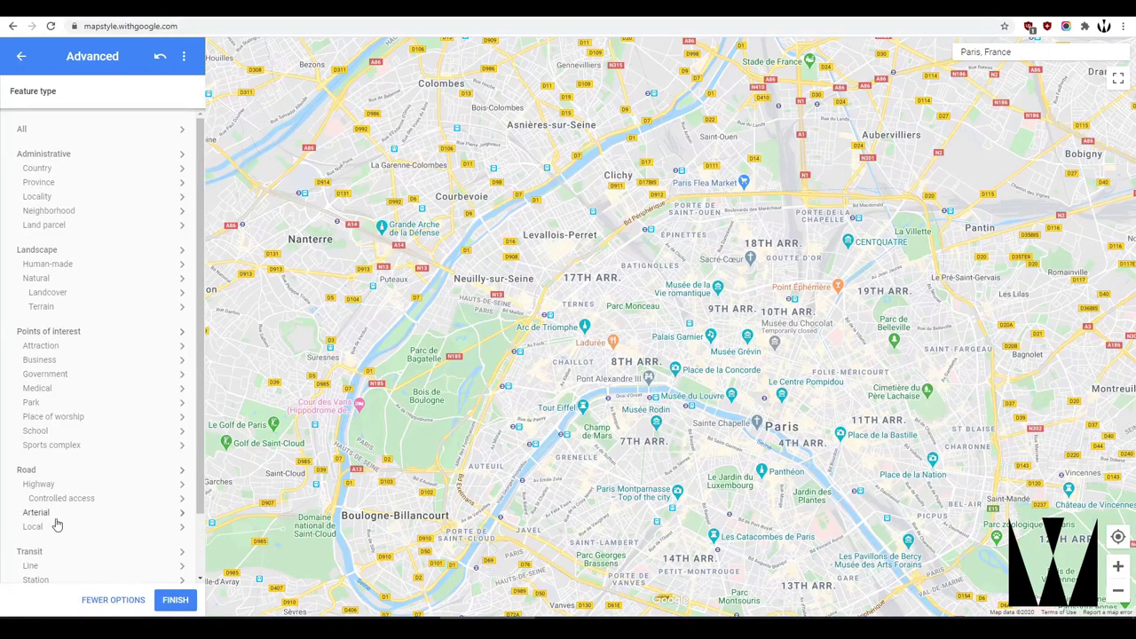
scroll(68, 470, down, 1)
scroll(68, 470, down, 1)
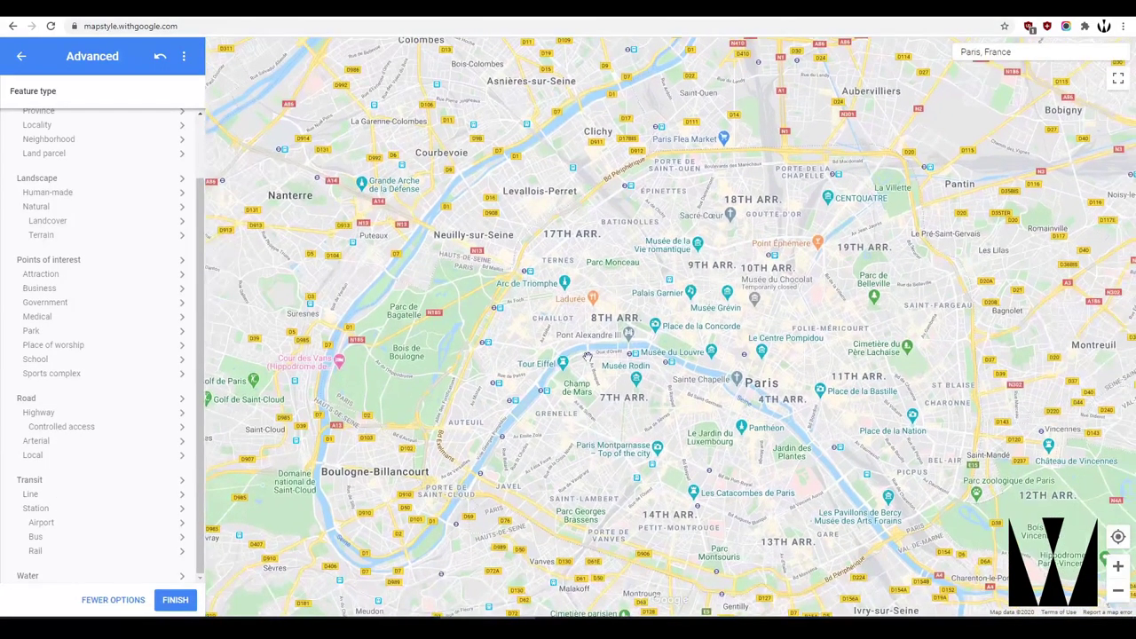
scroll(142, 284, up, 2)
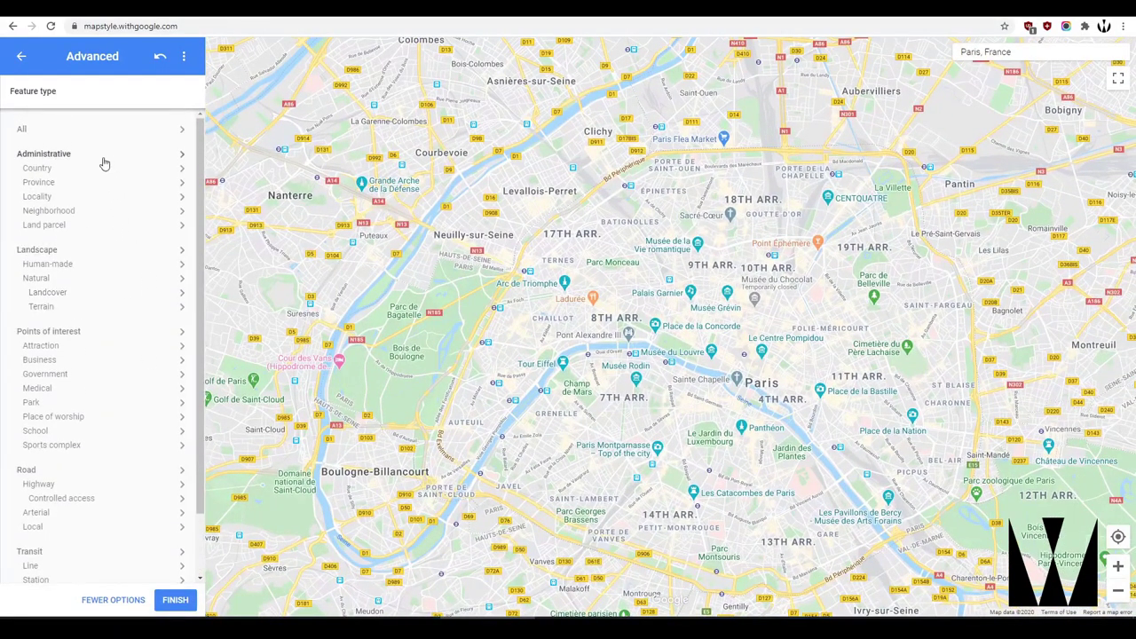
scroll(85, 410, down, 2)
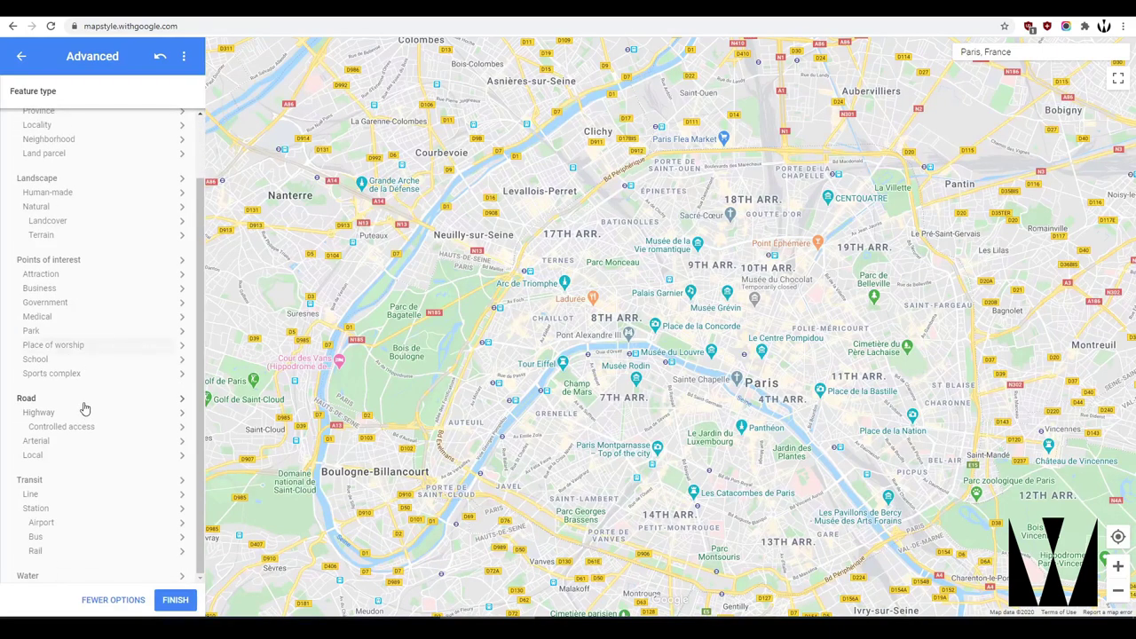
click(83, 400)
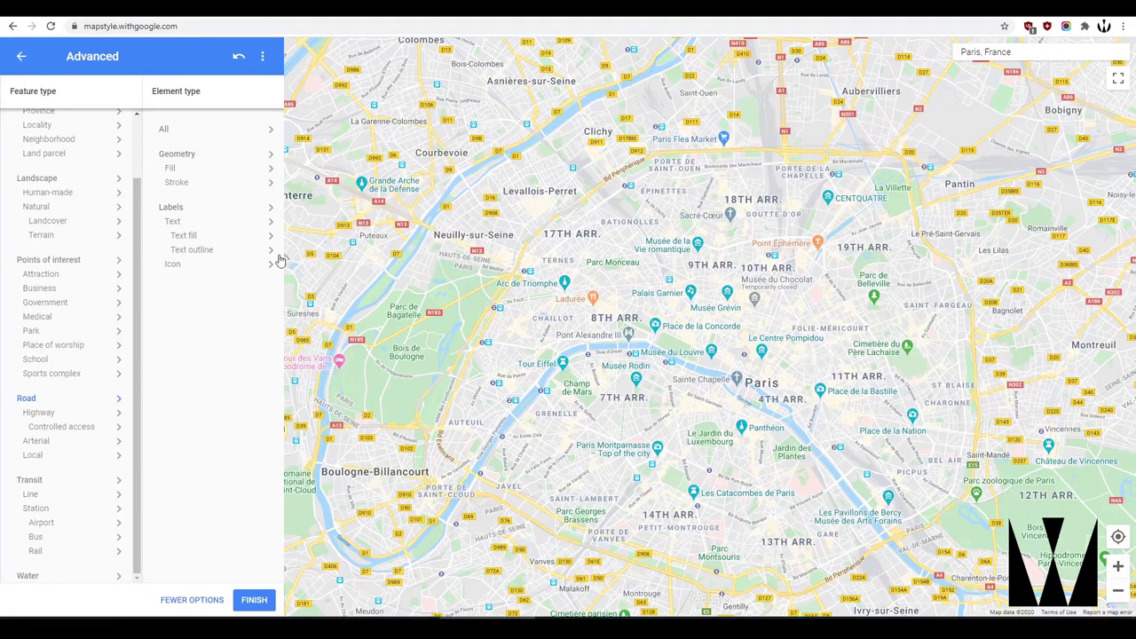
- Set road labels' visibility to hidden
click(211, 132)
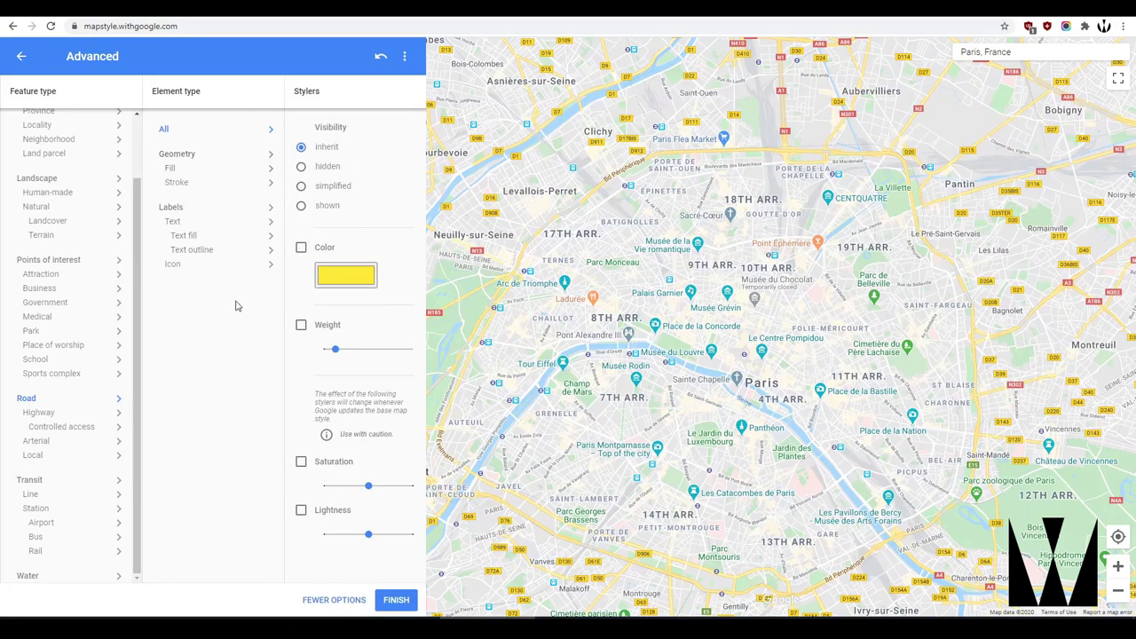
drag(619, 306, 730, 290)
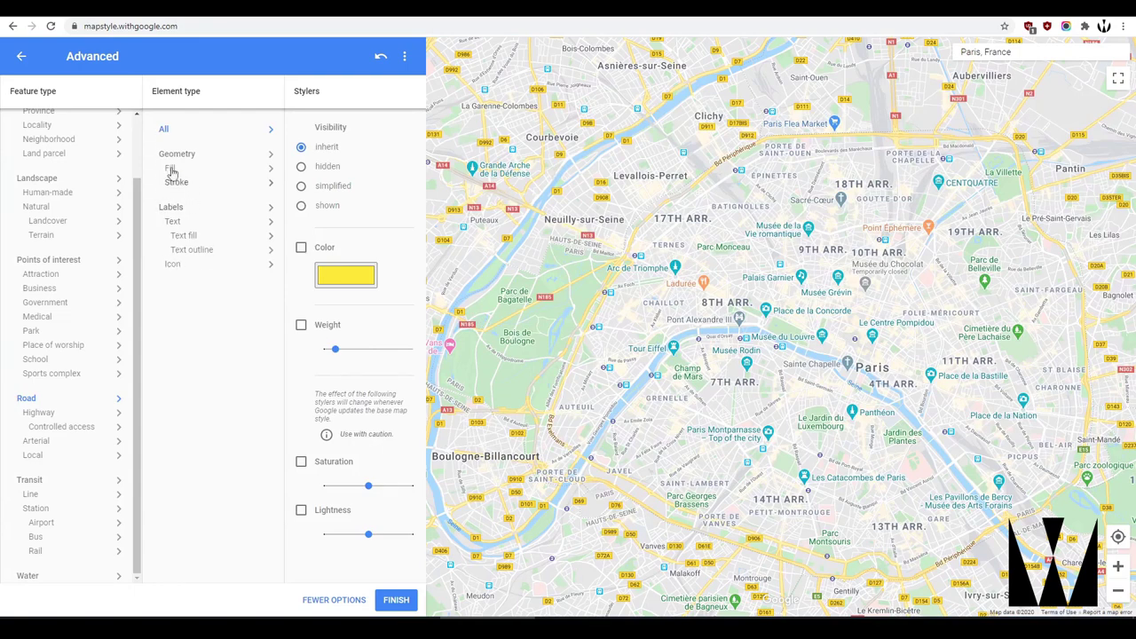
drag(501, 297, 591, 293)
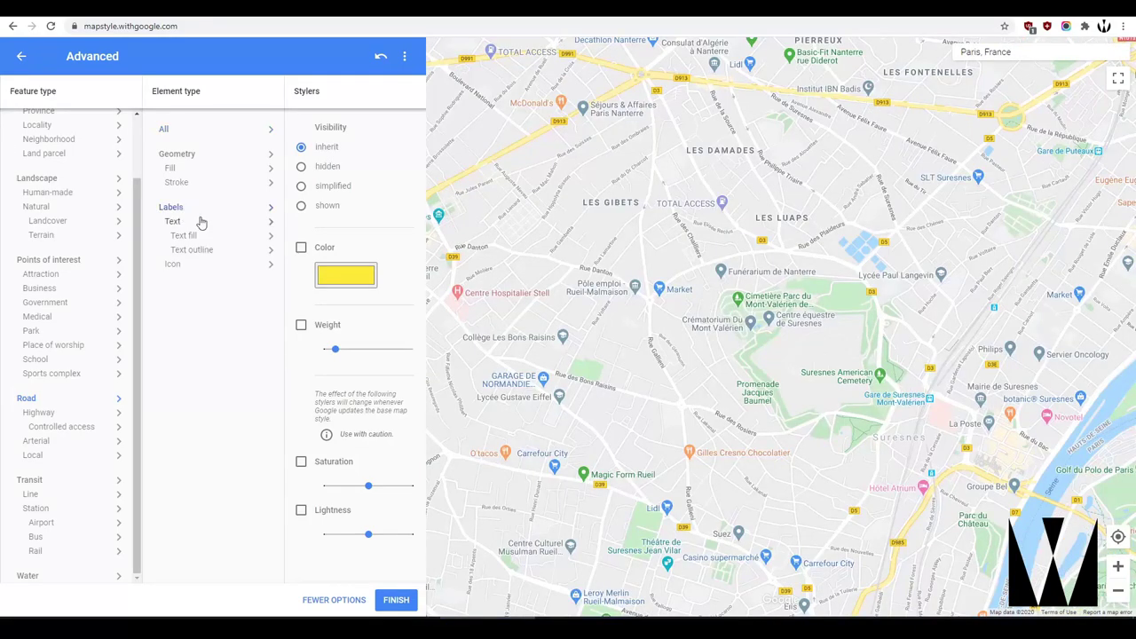
click(301, 167)
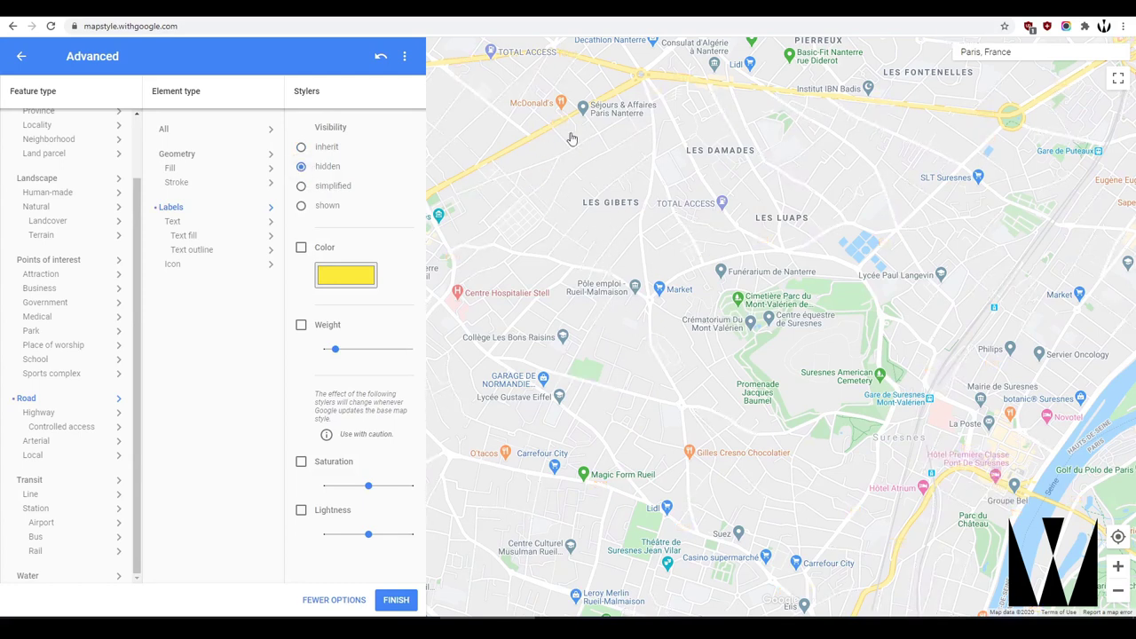
scroll(464, 153, up, 2)
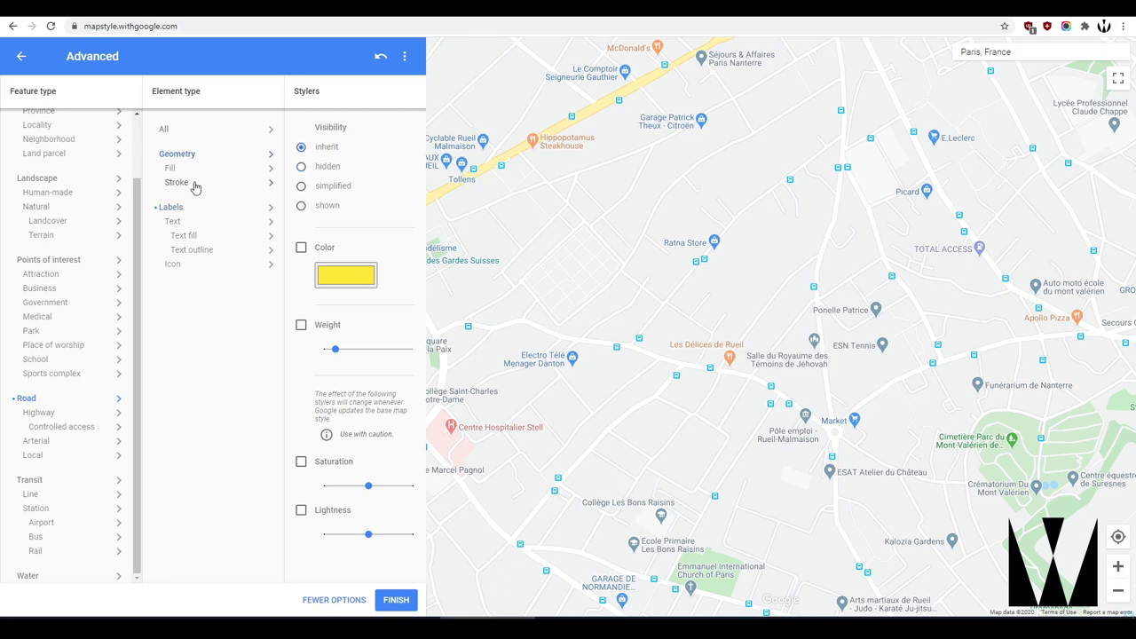
- Colour the road geometry fill yellow #ffeb3b and select the Stroke element
click(169, 169)
scroll(630, 384, up, 1)
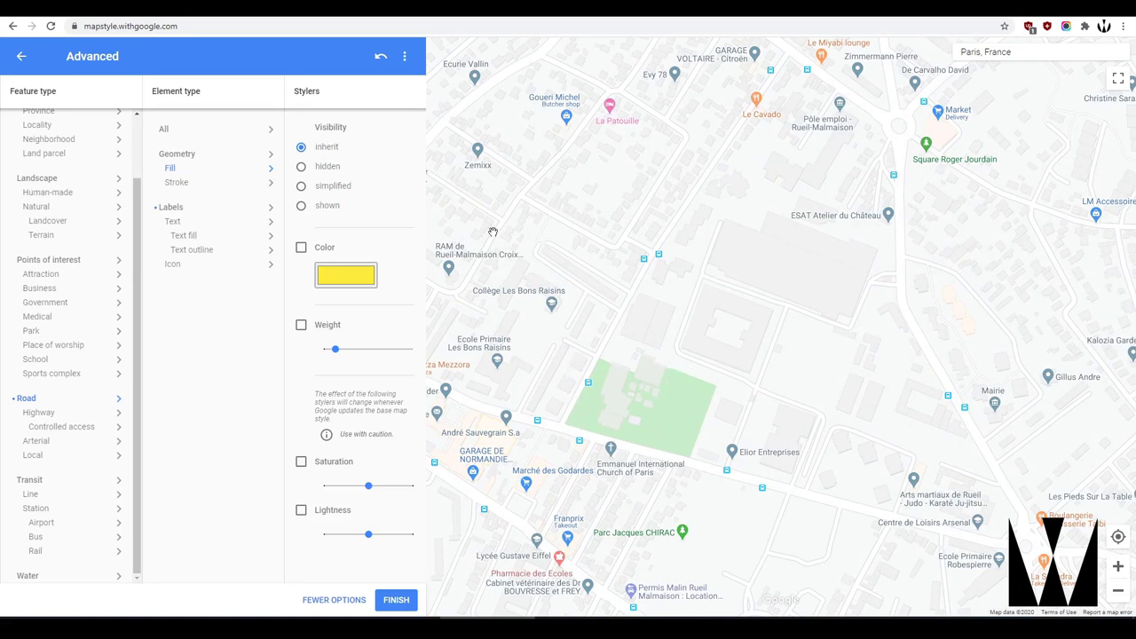
drag(492, 233, 599, 250)
drag(480, 231, 569, 256)
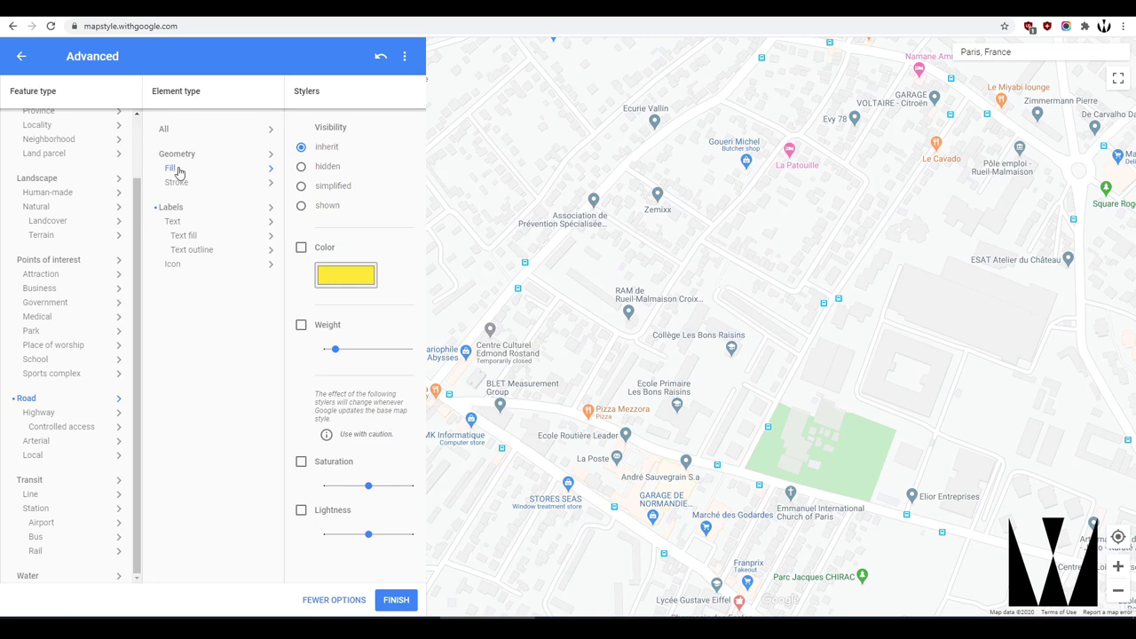
click(301, 248)
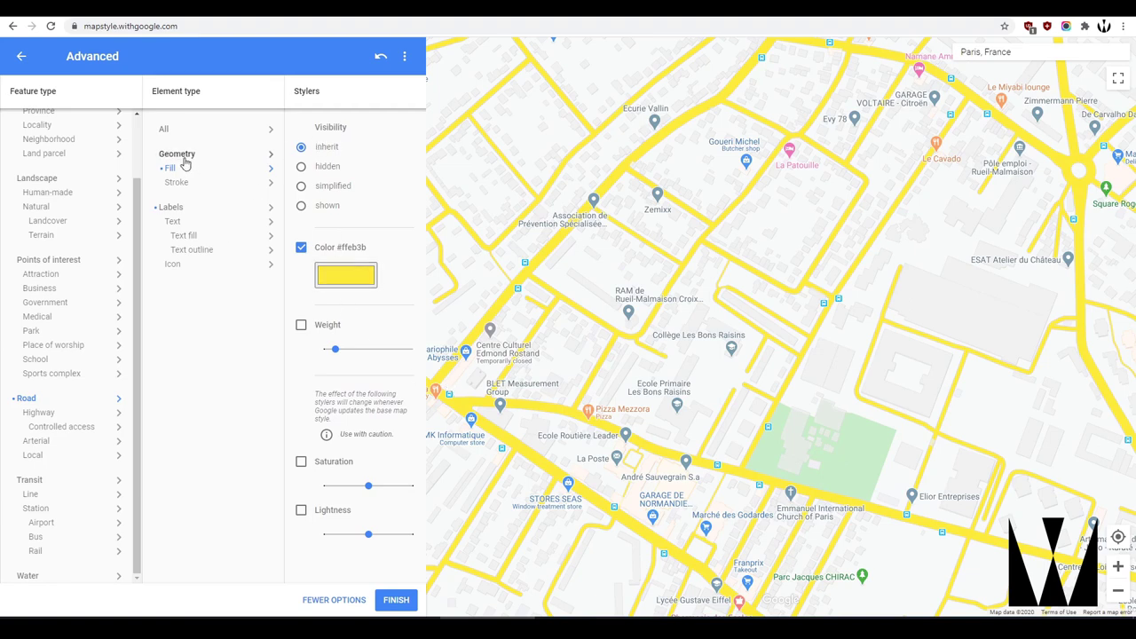
click(178, 182)
- Set the road geometry stroke colour to black #000000
click(301, 247)
click(356, 284)
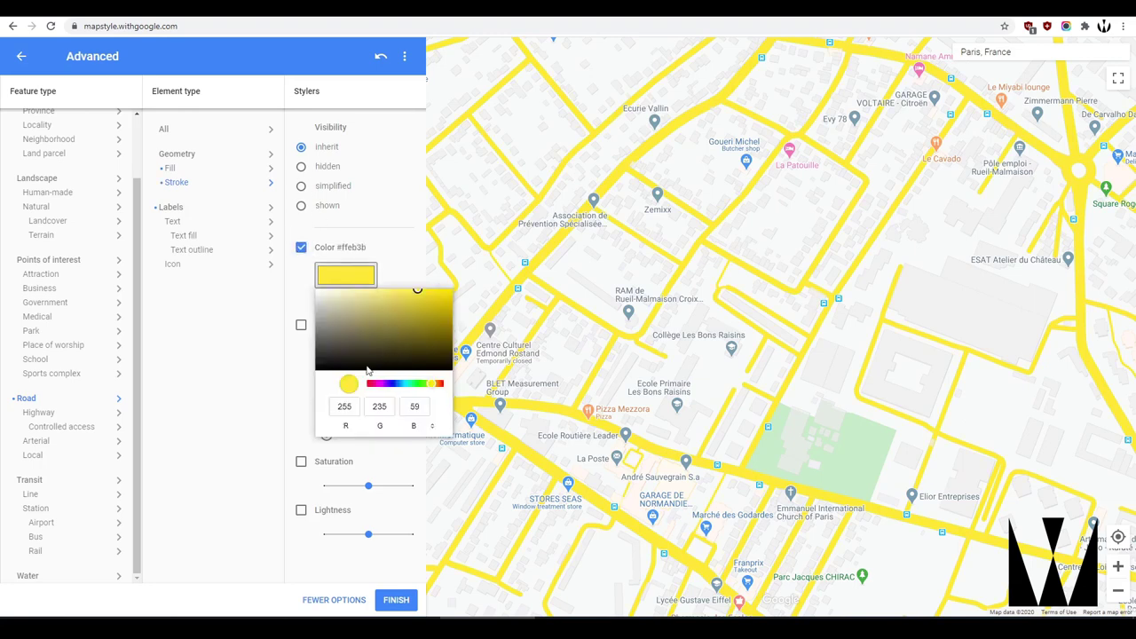
drag(355, 314, 312, 373)
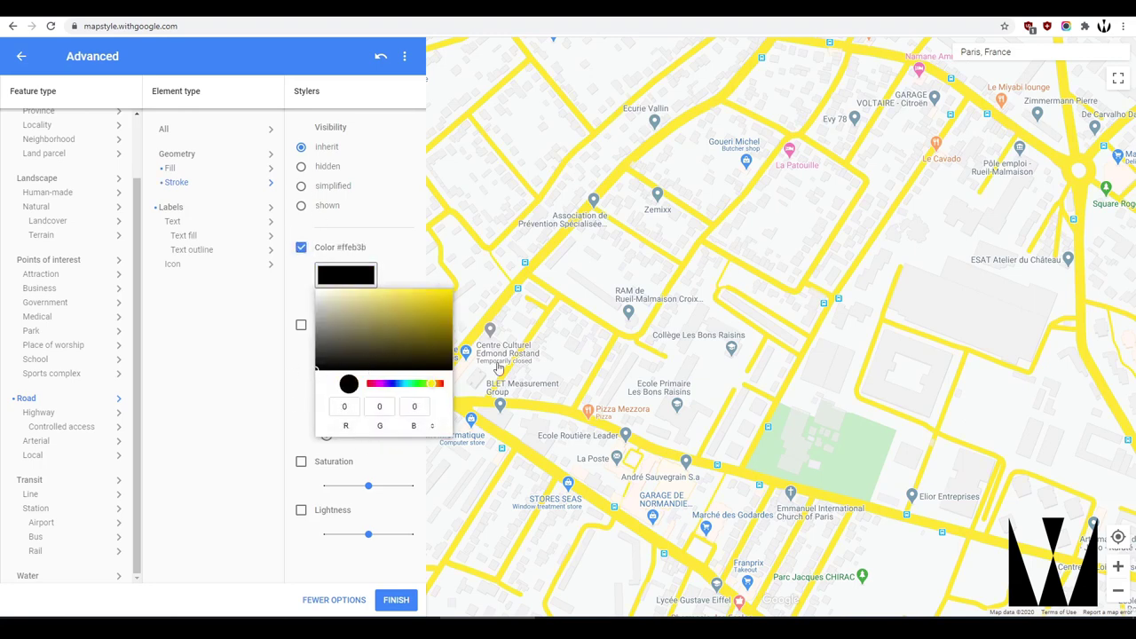
click(288, 375)
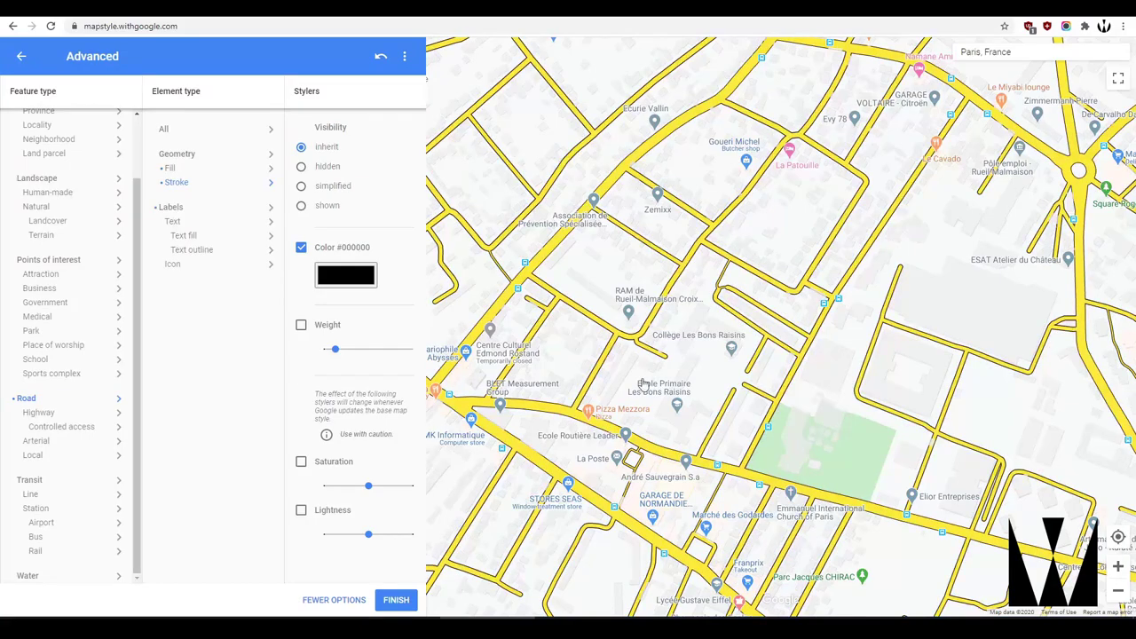
- Zoom in on the streets around the two ponds and try the road outline Weight slider
drag(644, 385, 759, 320)
scroll(513, 232, down, 2)
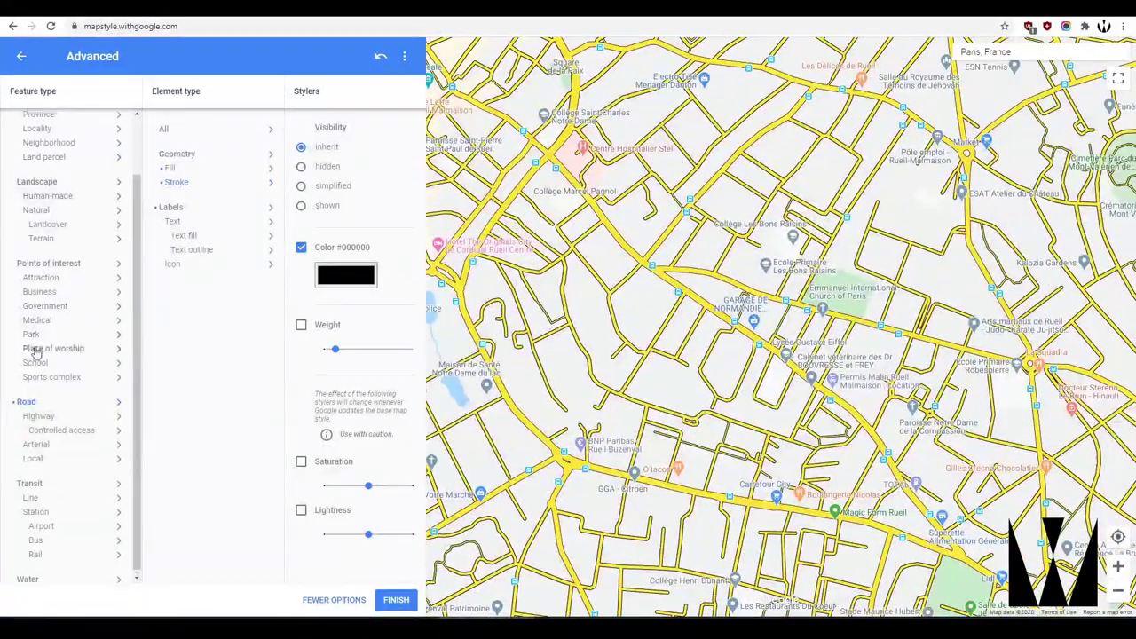
scroll(44, 364, up, 1)
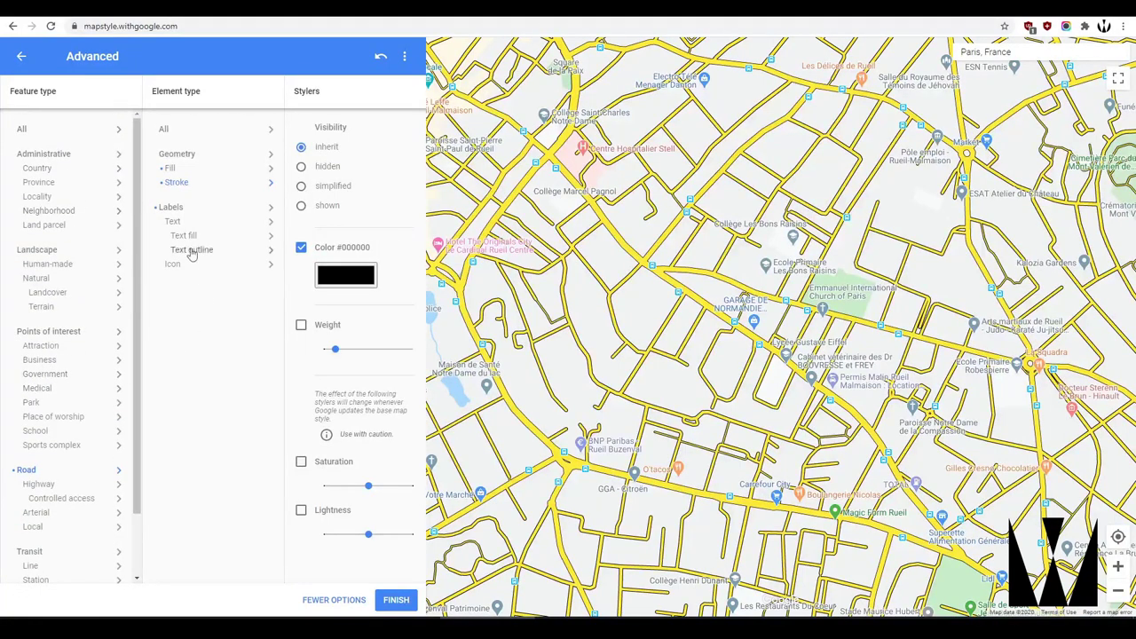
drag(681, 293, 791, 295)
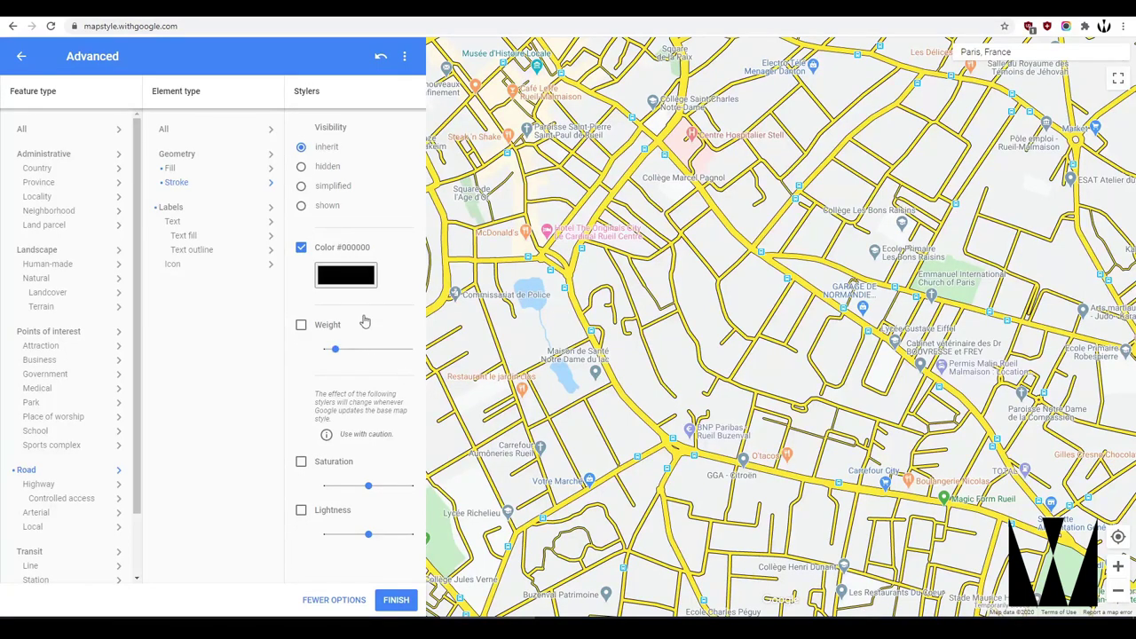
scroll(579, 301, up, 2)
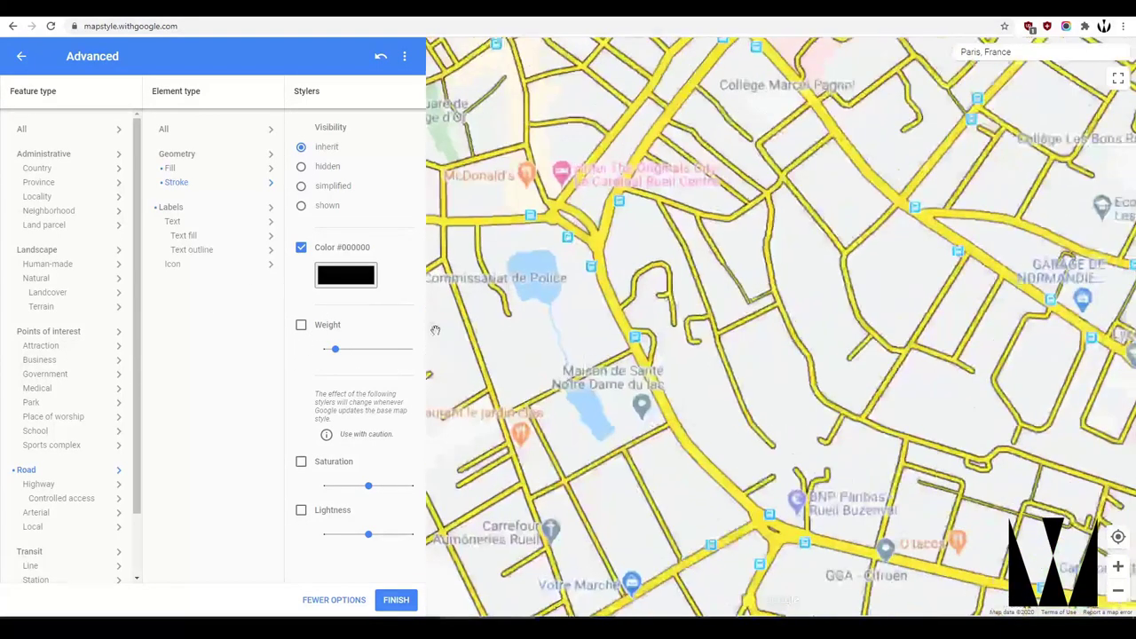
click(301, 326)
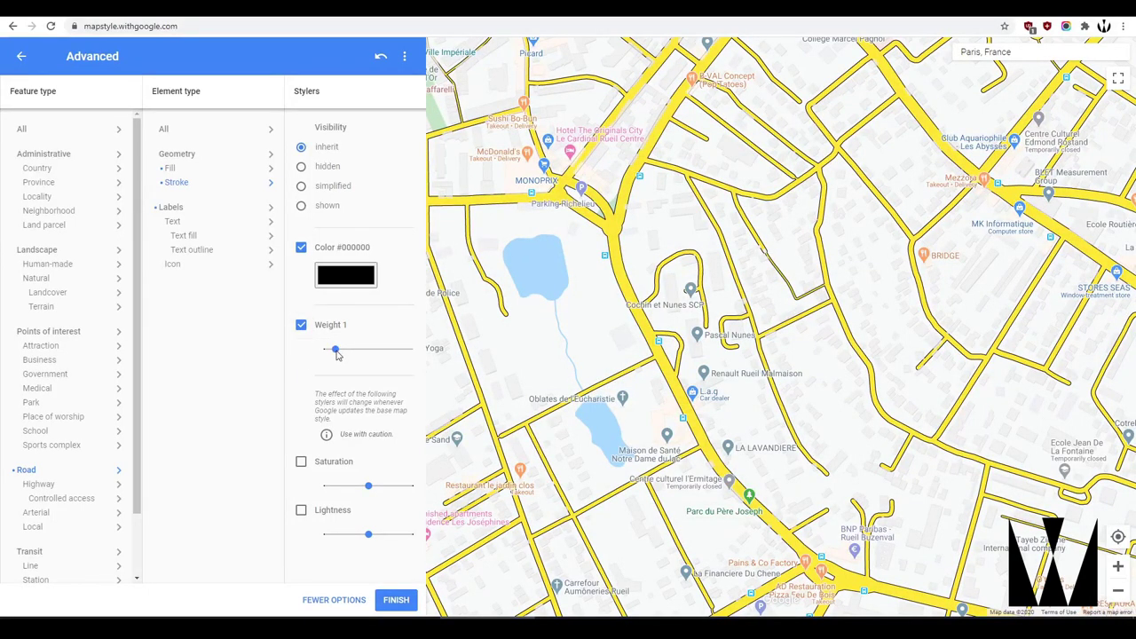
drag(336, 351, 308, 349)
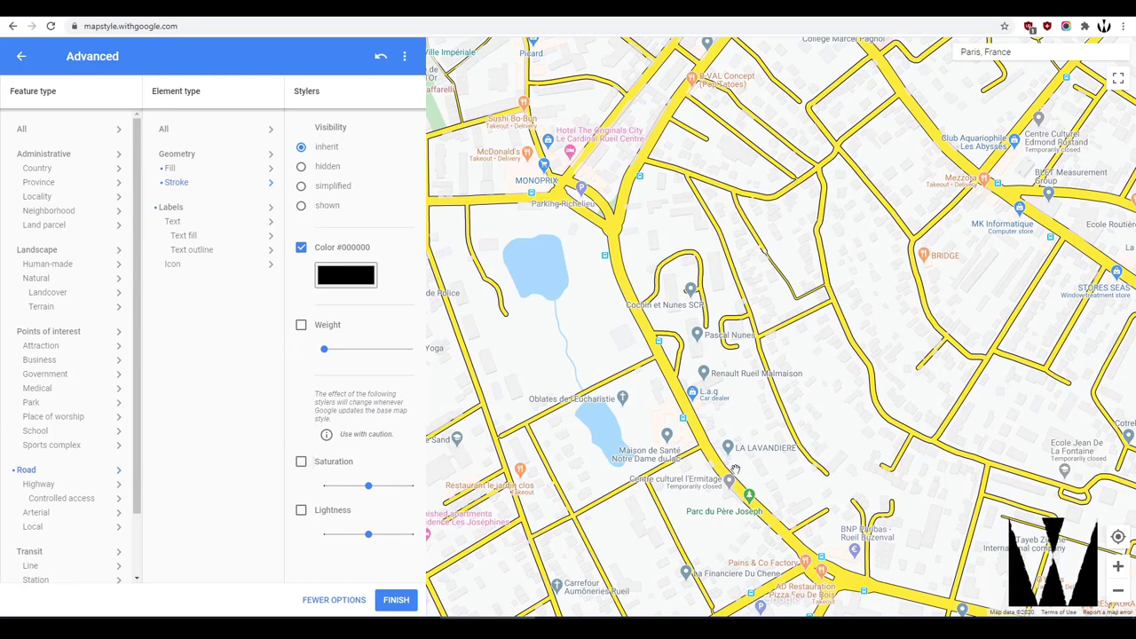
- Give the road fill saturation 100 with lightness left at default, then select road icons
click(171, 171)
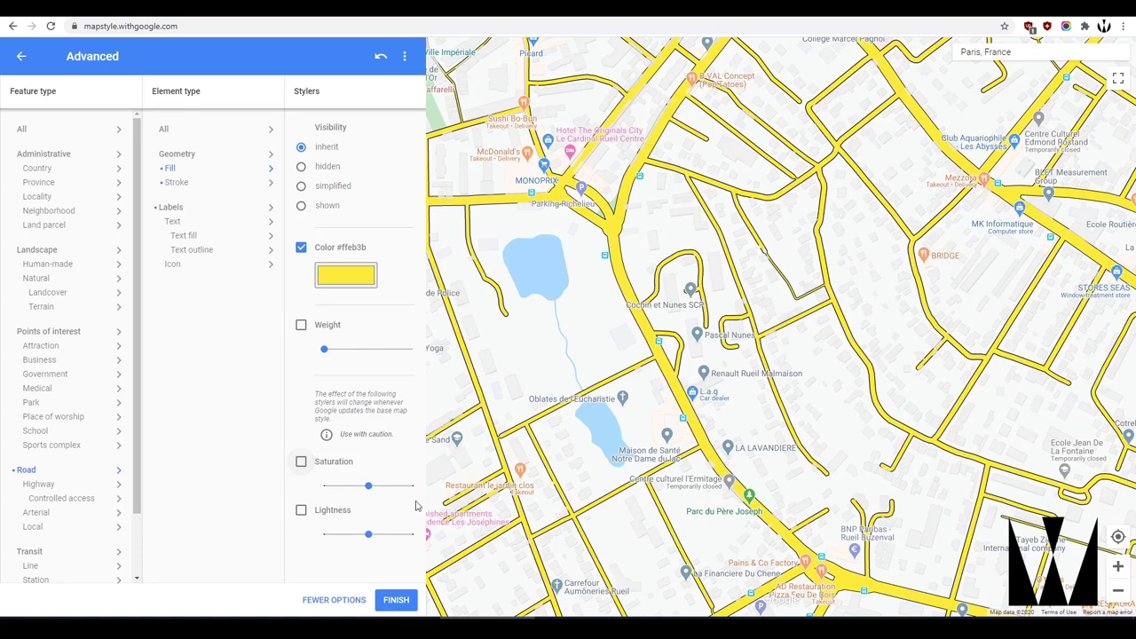
drag(369, 490, 321, 488)
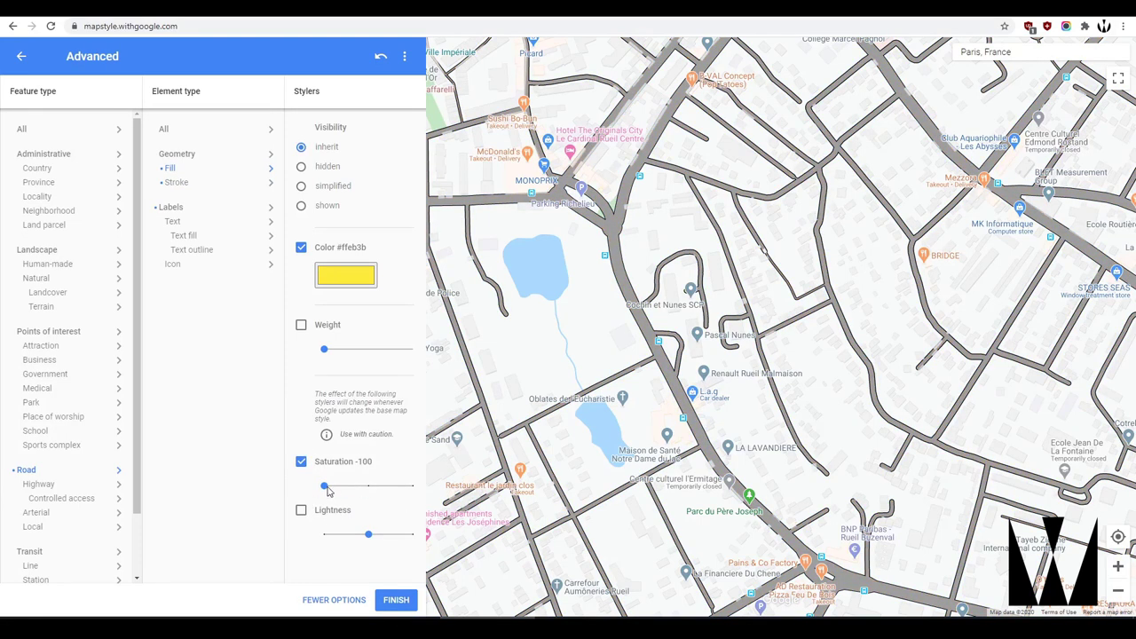
drag(326, 491, 415, 489)
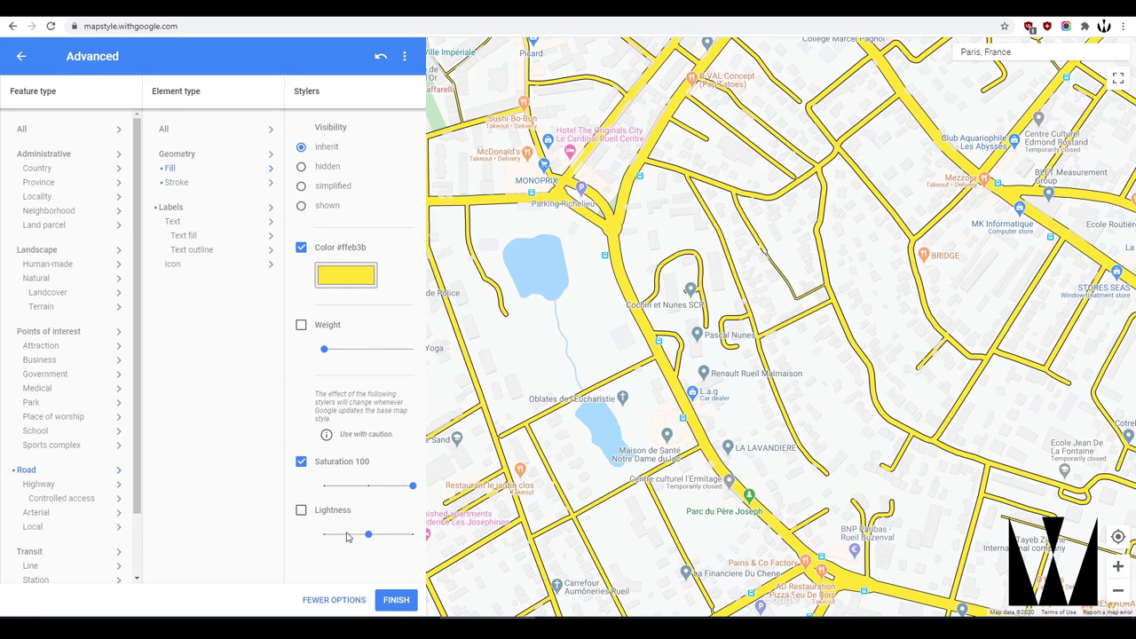
drag(367, 536, 324, 535)
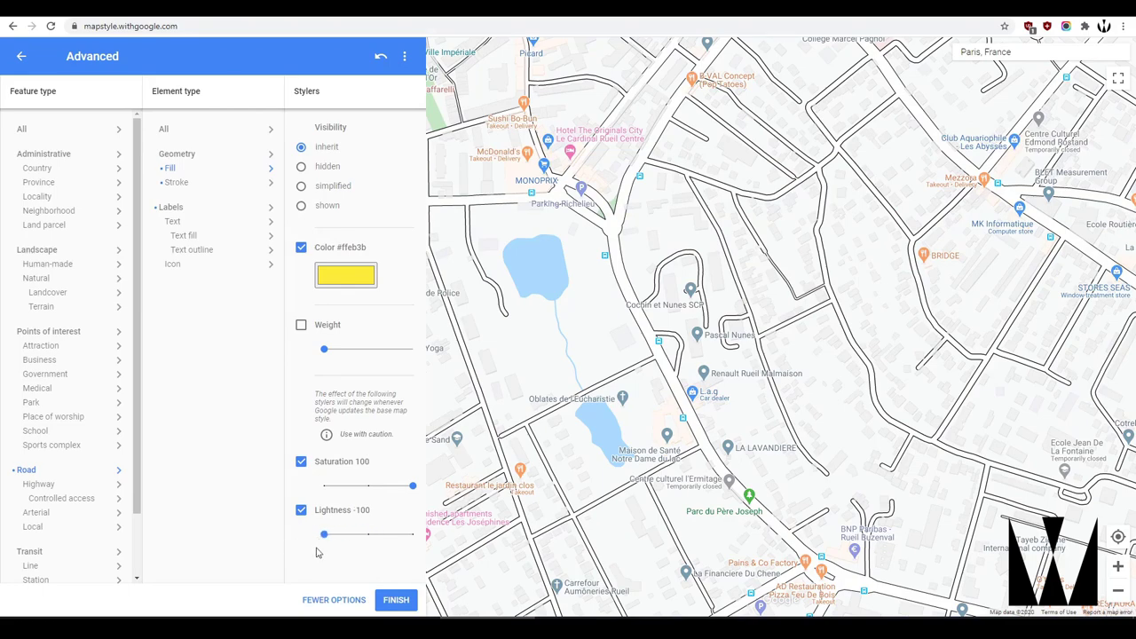
click(369, 538)
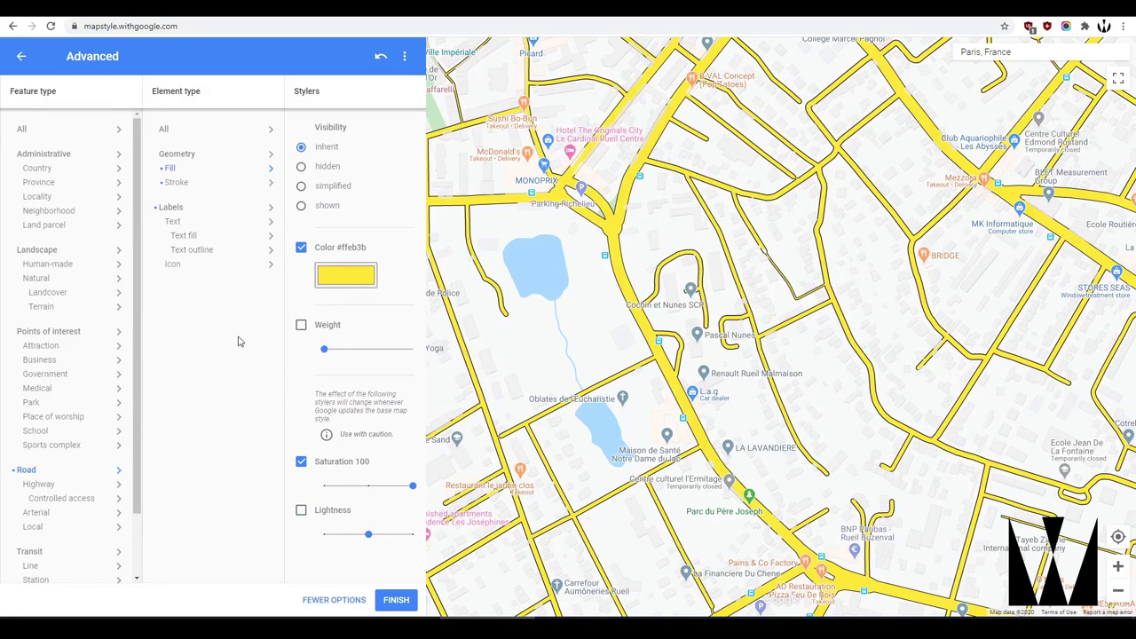
click(180, 266)
click(215, 267)
scroll(49, 266, down, 1)
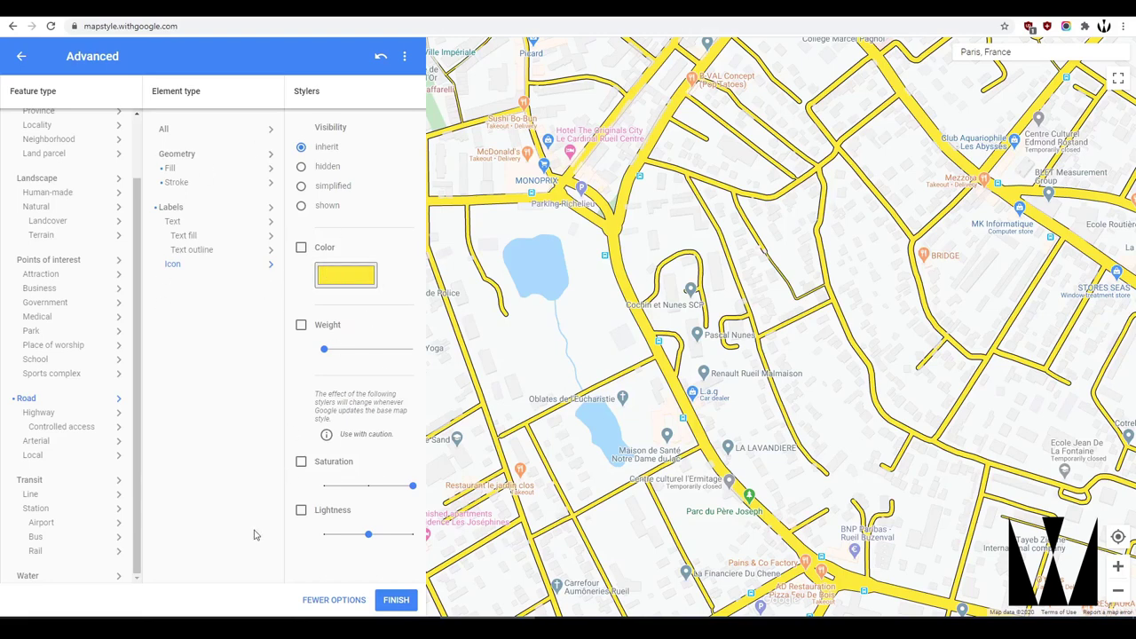
click(396, 600)
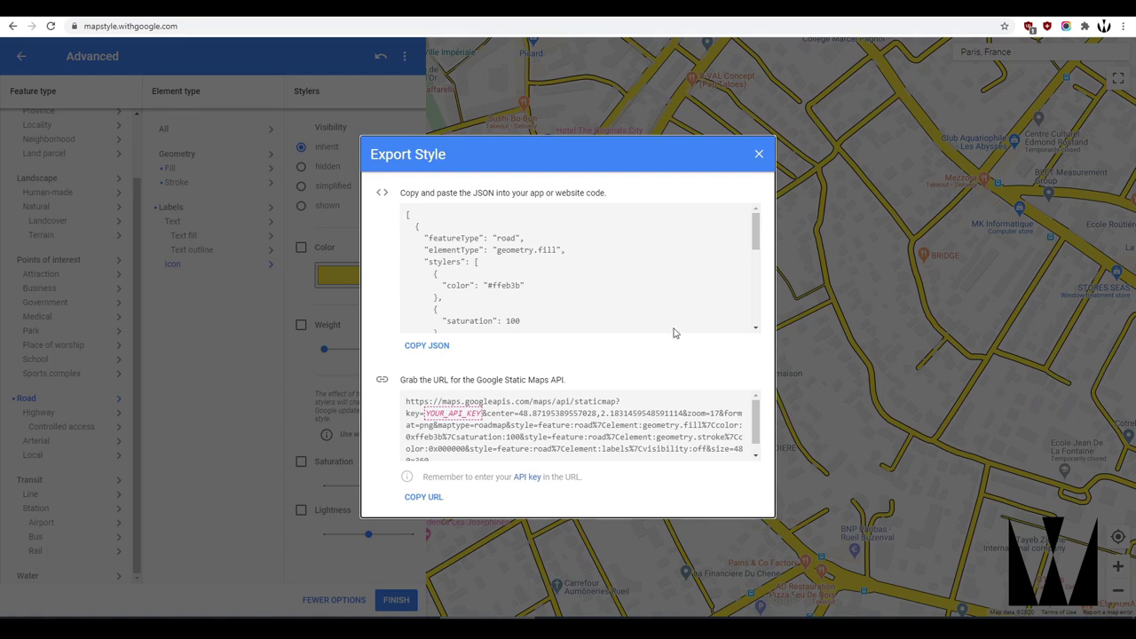
click(759, 156)
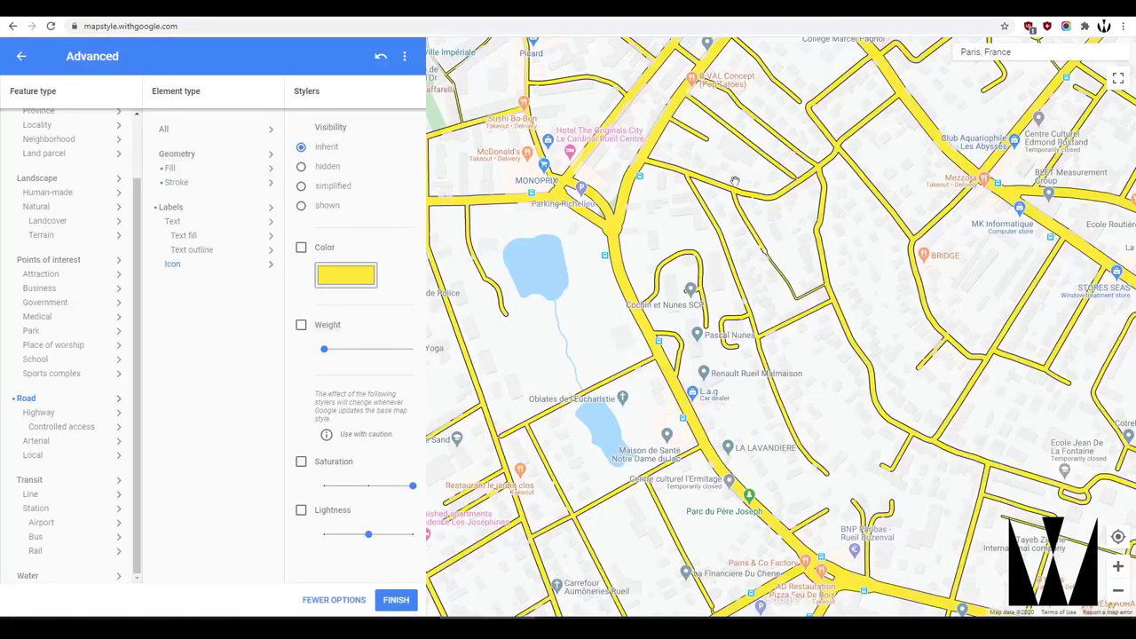
click(1117, 76)
drag(749, 370, 705, 349)
scroll(706, 349, down, 1)
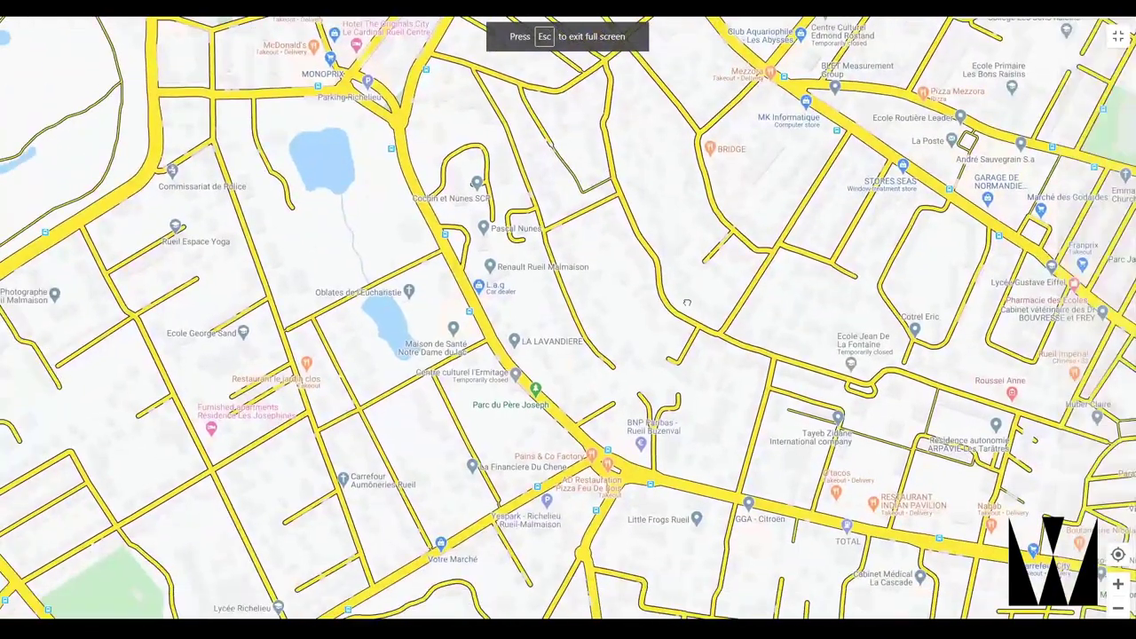
scroll(575, 304, down, 2)
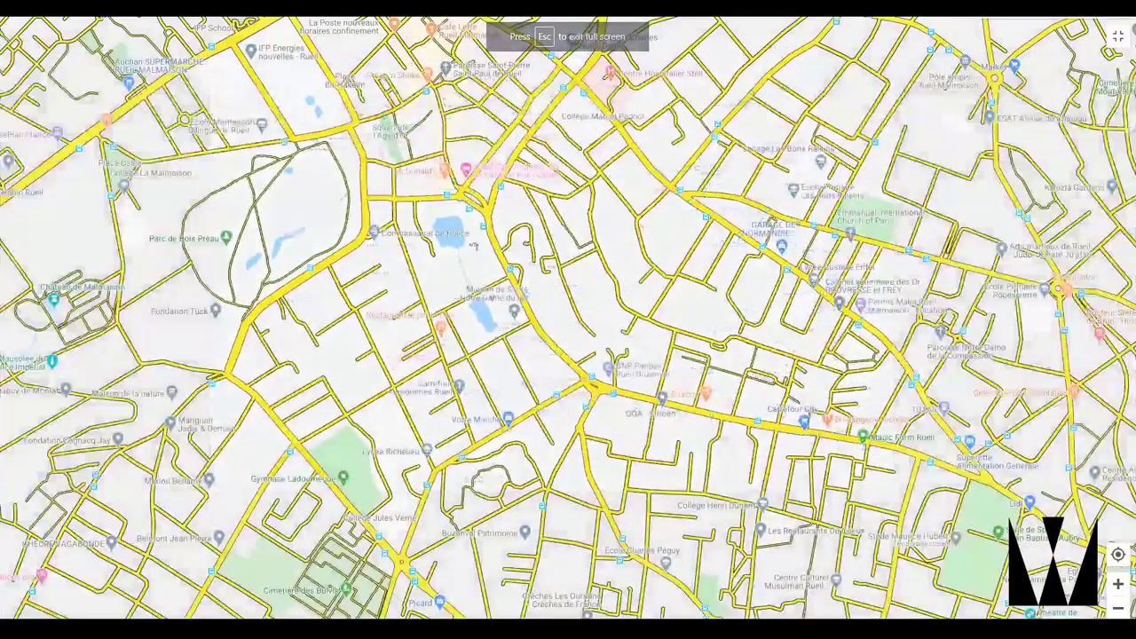
key(Escape)
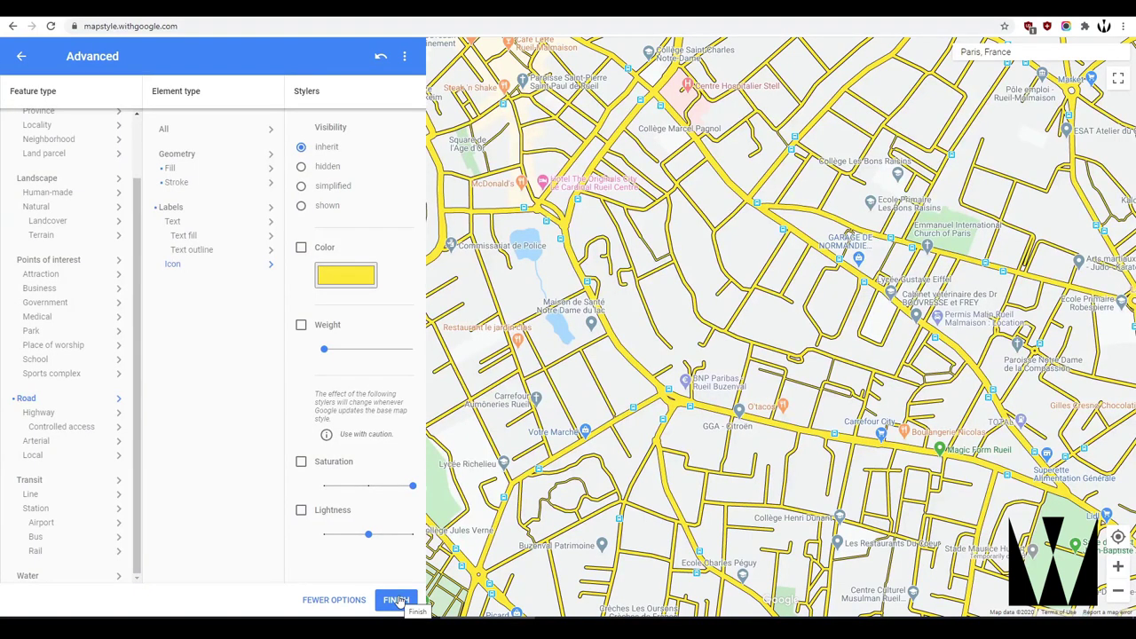
scroll(31, 169, up, 2)
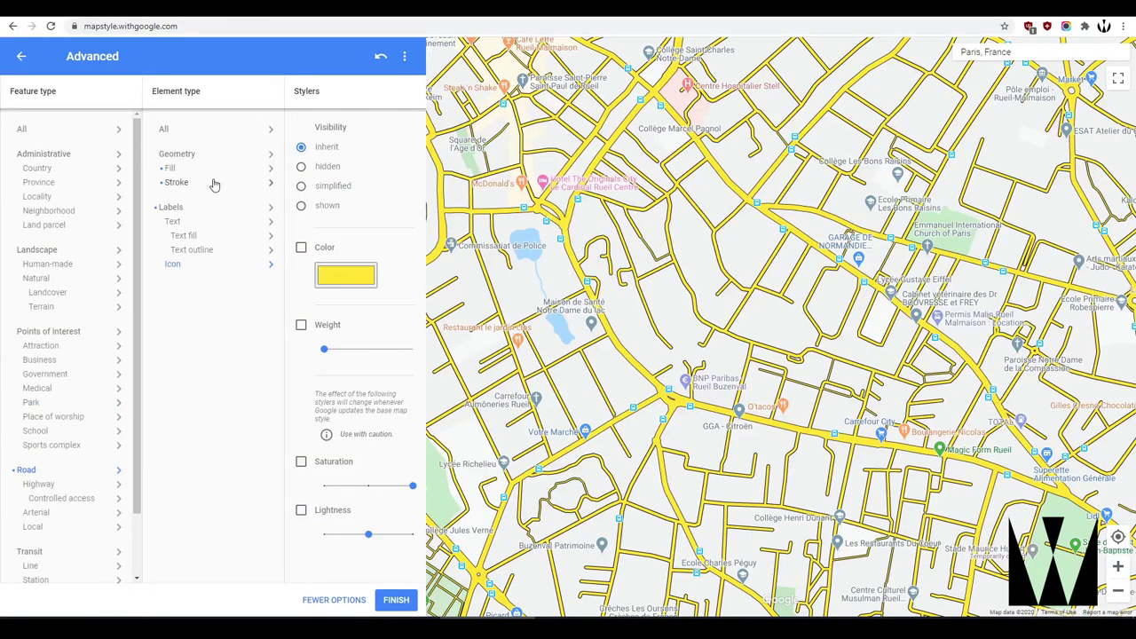
- Reload the wizard and create a fresh Standard-theme style, showing its Advanced feature-type list
click(22, 55)
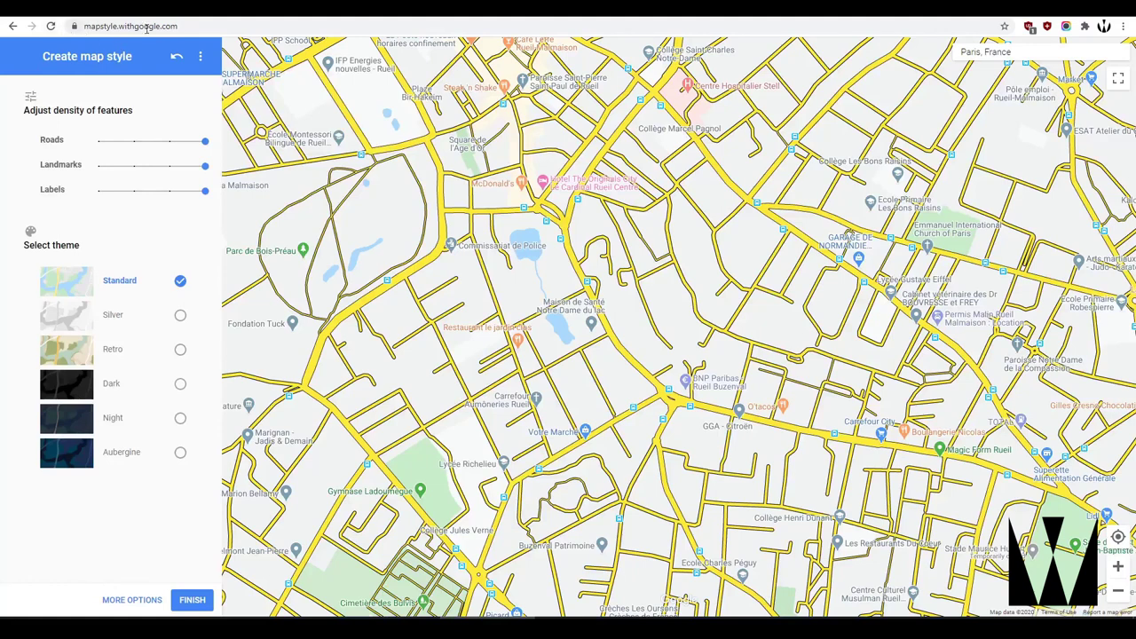
click(146, 27)
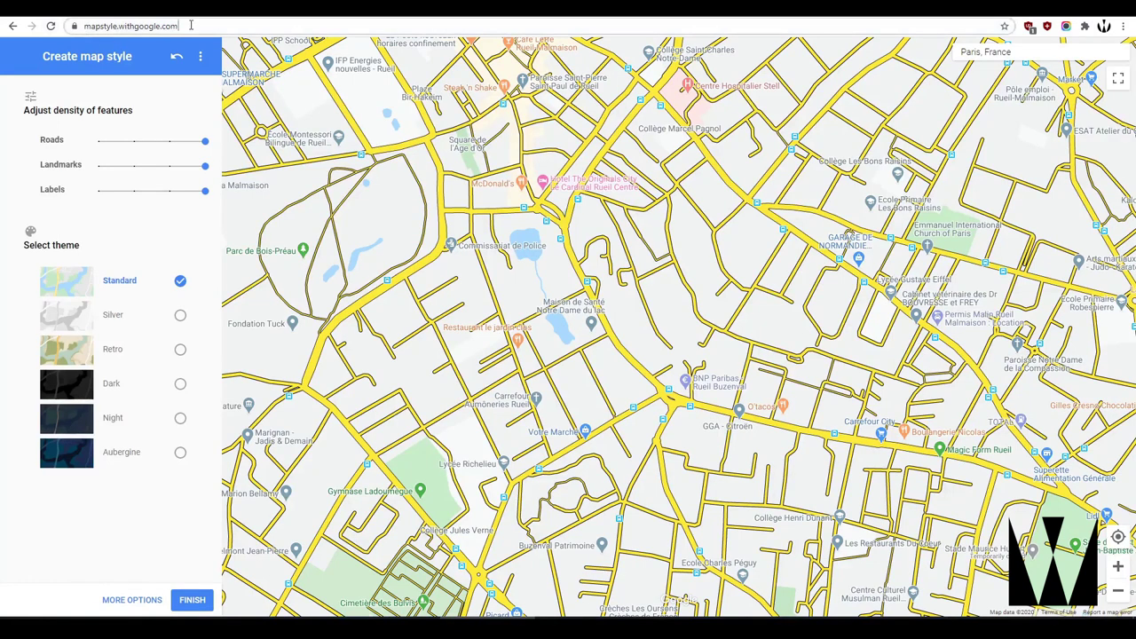
click(51, 26)
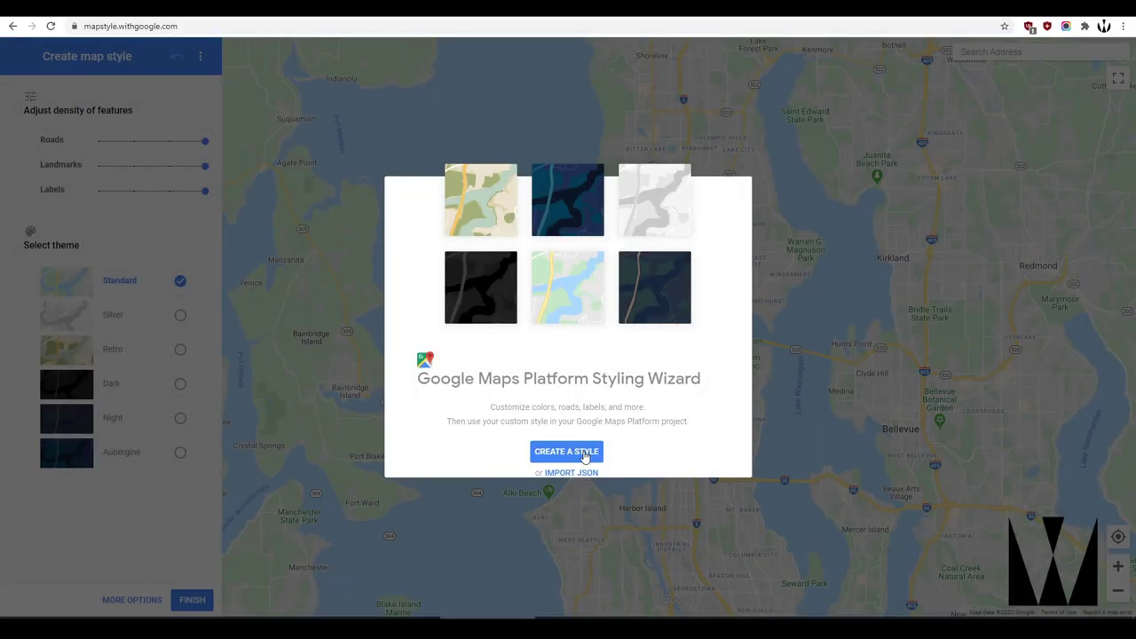
click(587, 453)
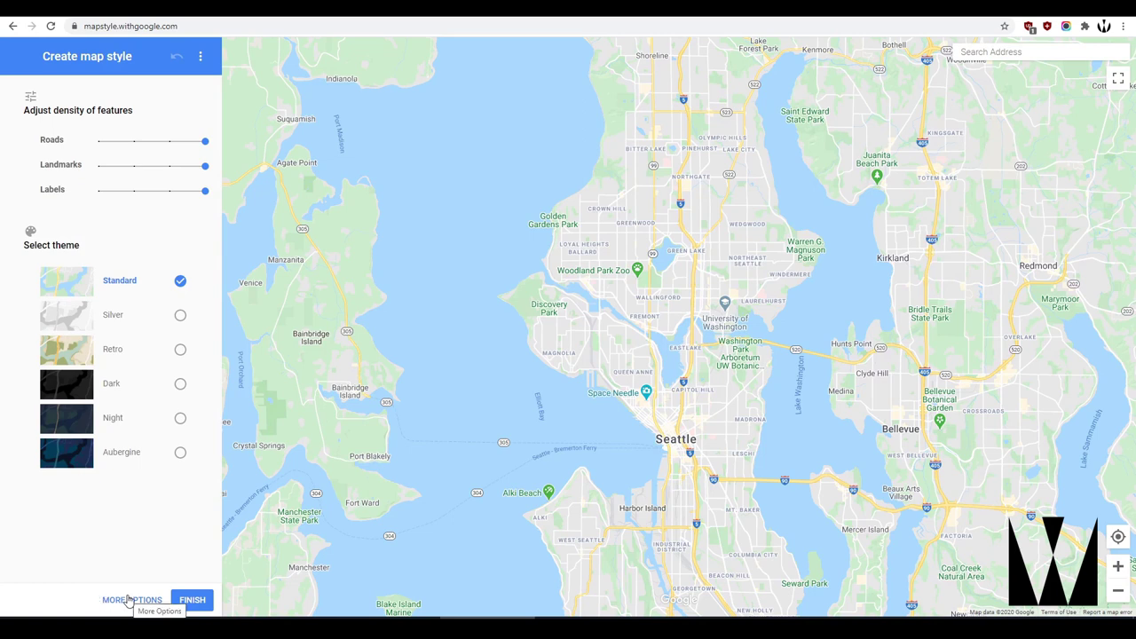
click(99, 600)
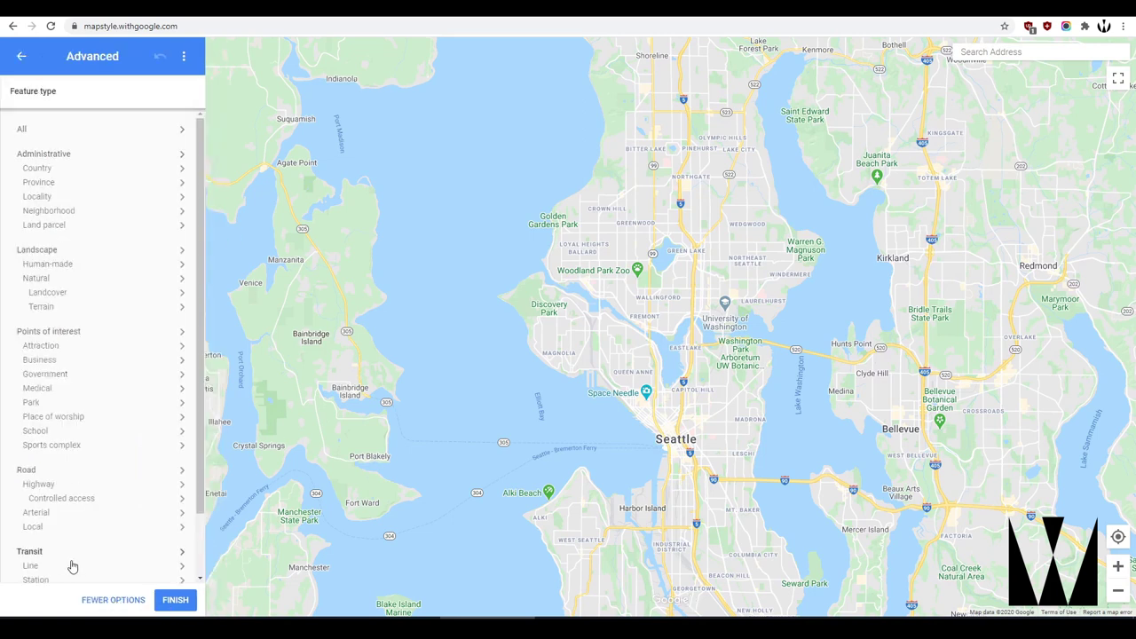
- Set Visibility to hidden for Feature type All and Element type All
scroll(71, 572, down, 2)
scroll(70, 545, up, 1)
scroll(71, 536, up, 1)
click(81, 133)
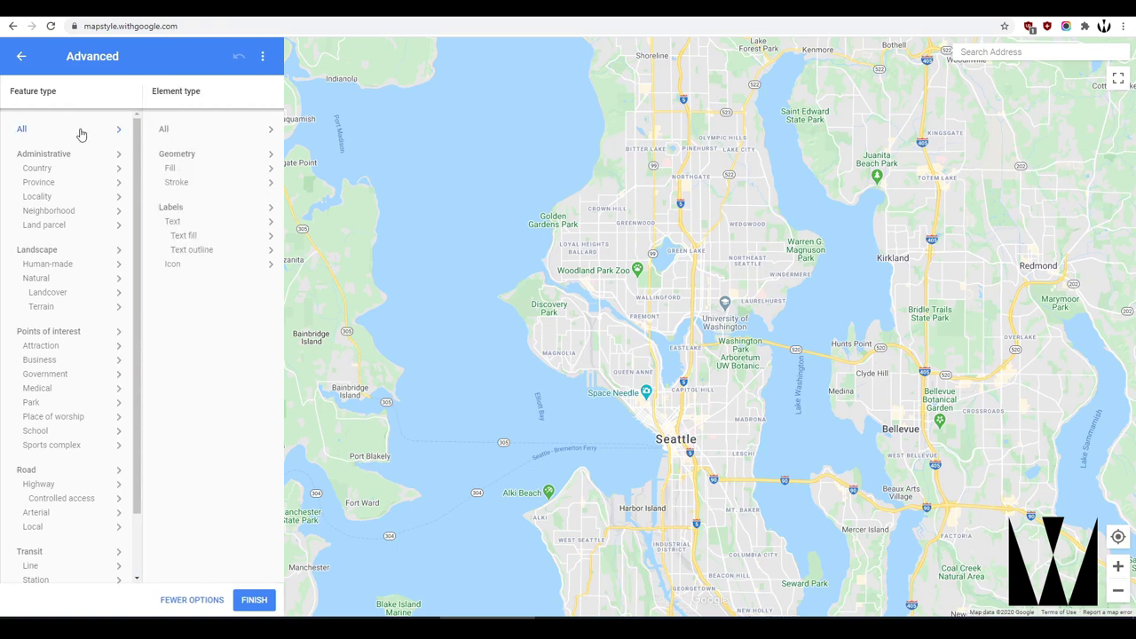
click(209, 131)
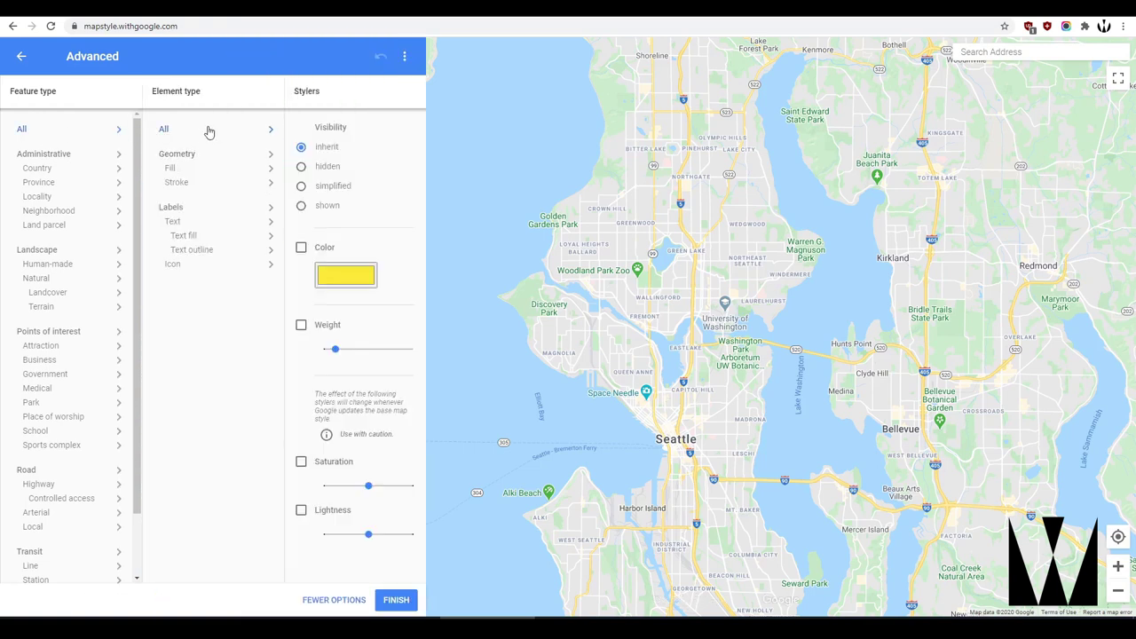
click(301, 167)
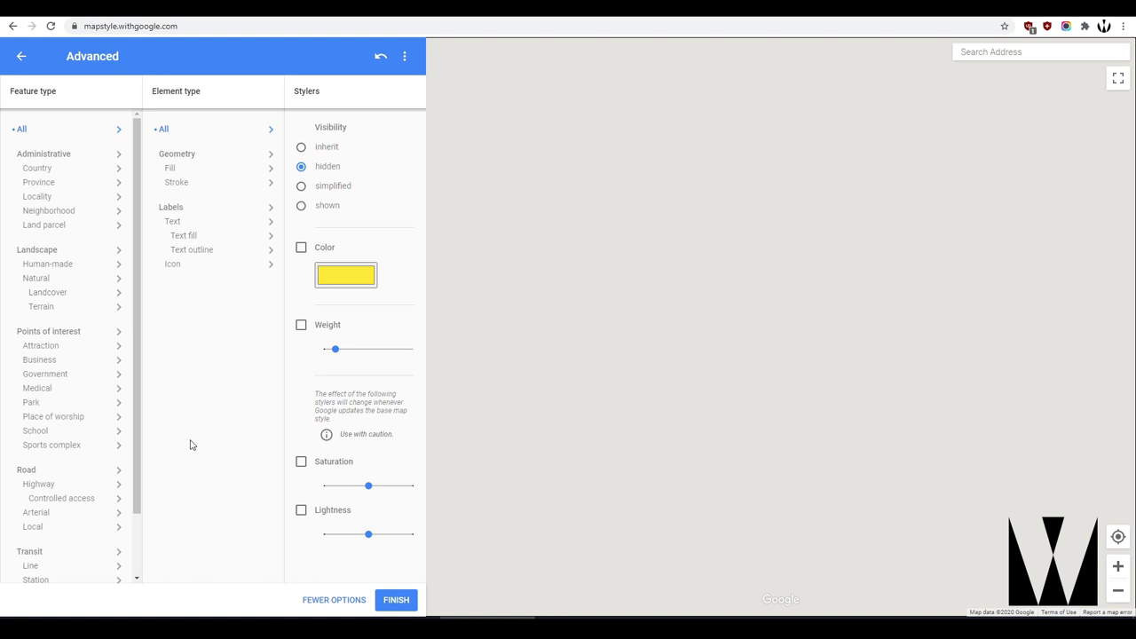
scroll(107, 328, down, 2)
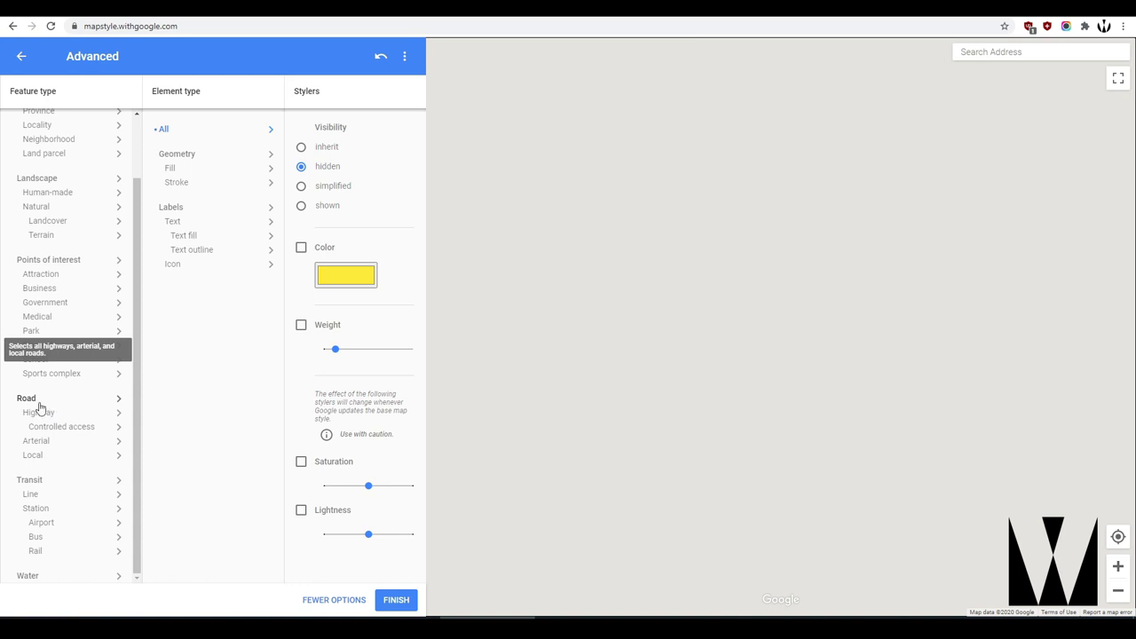
- Set Water > All visibility to shown
click(44, 577)
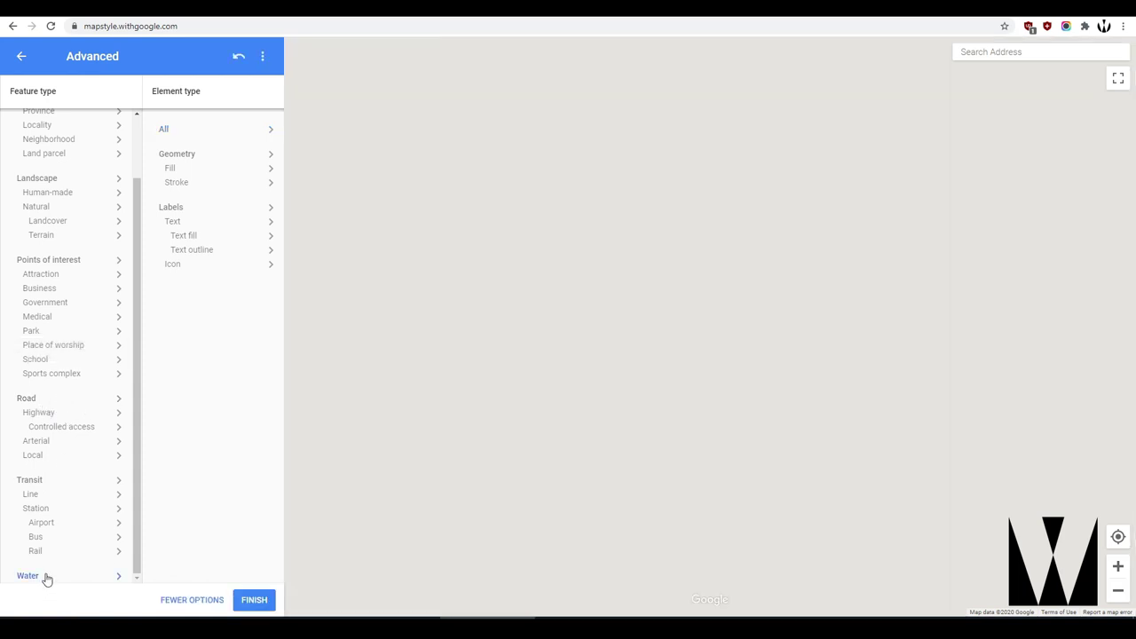
click(184, 134)
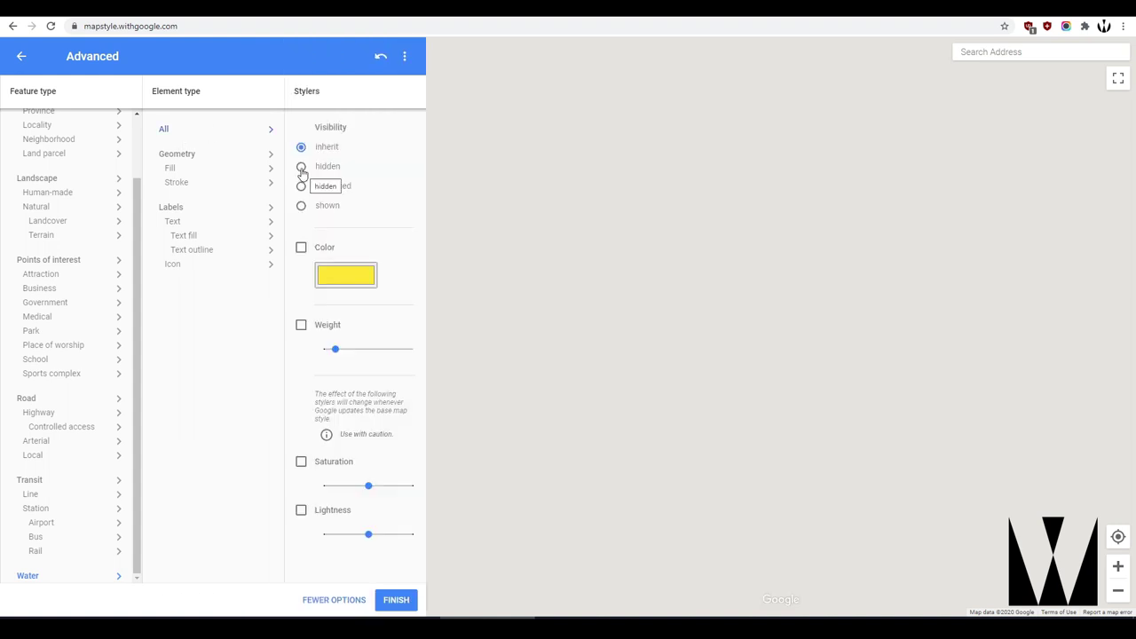
click(303, 206)
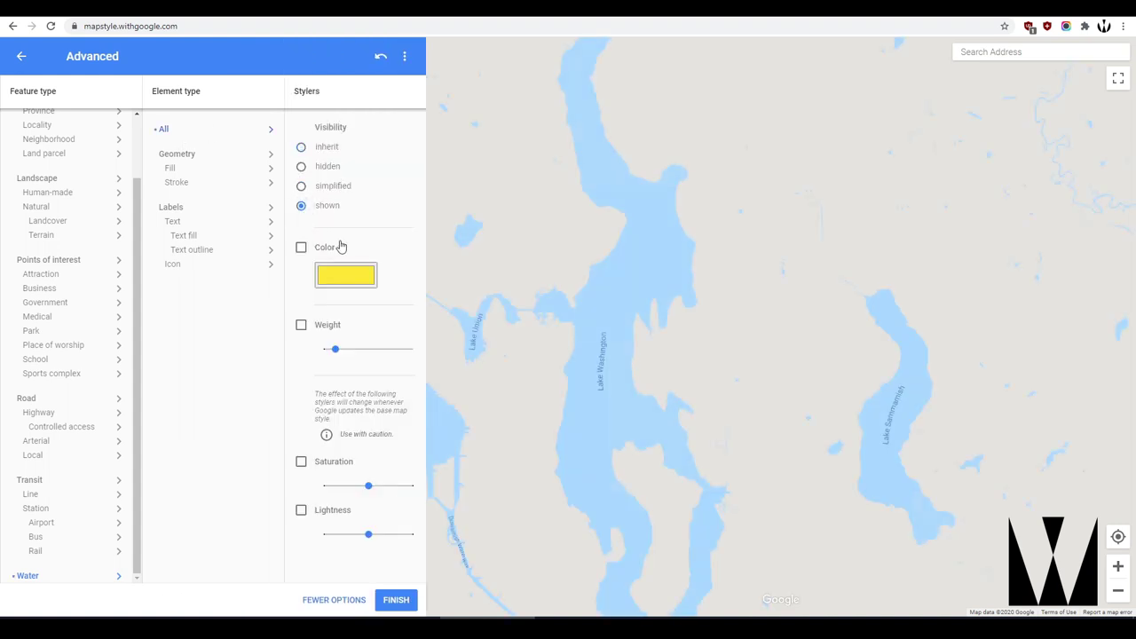
- Zoom out and move the map to the Sundarbans delta on the Bay of Bengal
scroll(612, 211, down, 5)
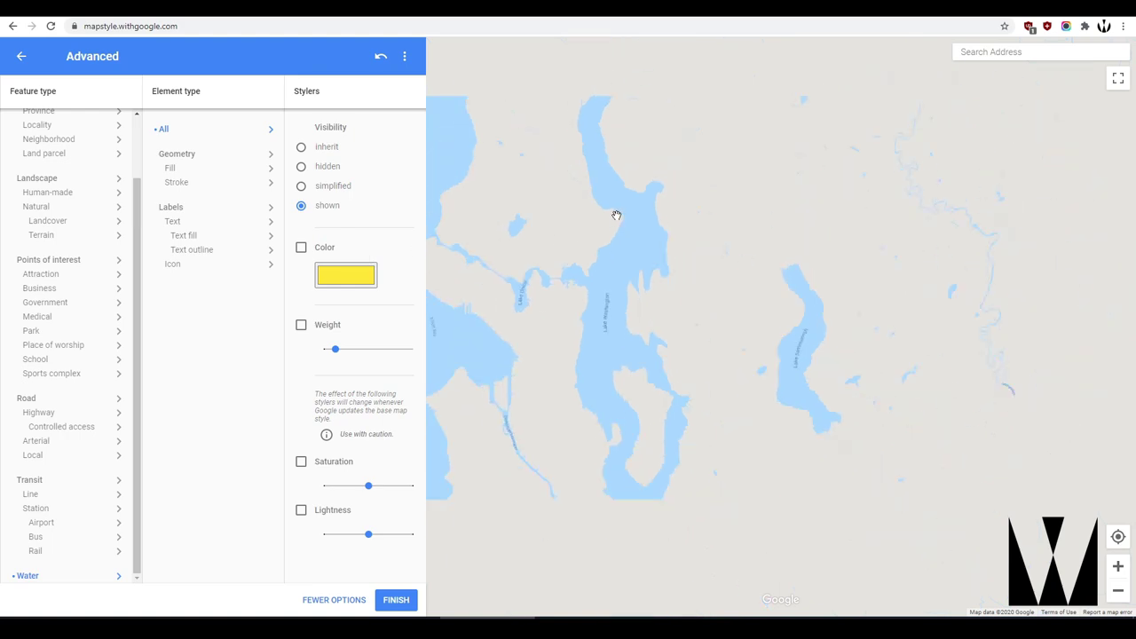
scroll(616, 217, down, 5)
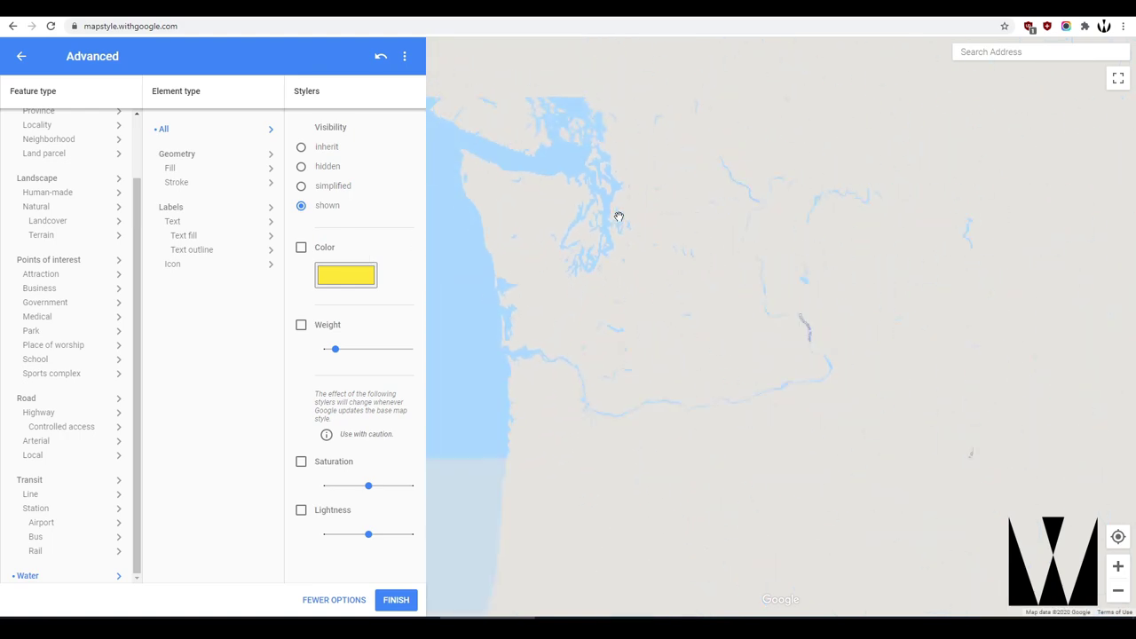
scroll(610, 218, down, 4)
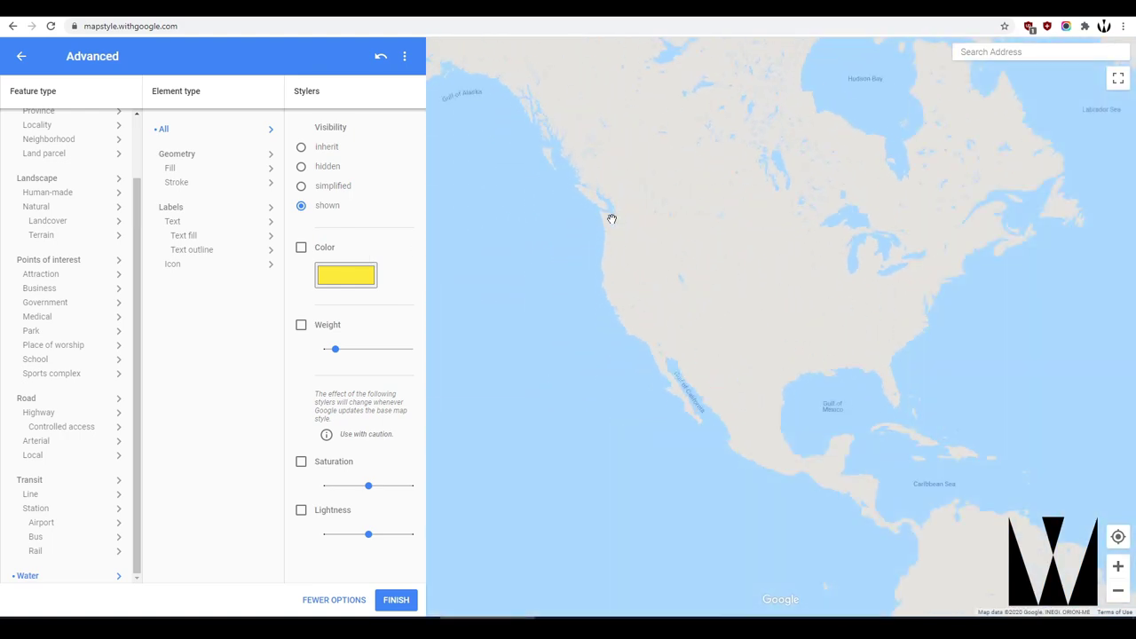
drag(882, 228, 954, 253)
scroll(954, 253, up, 5)
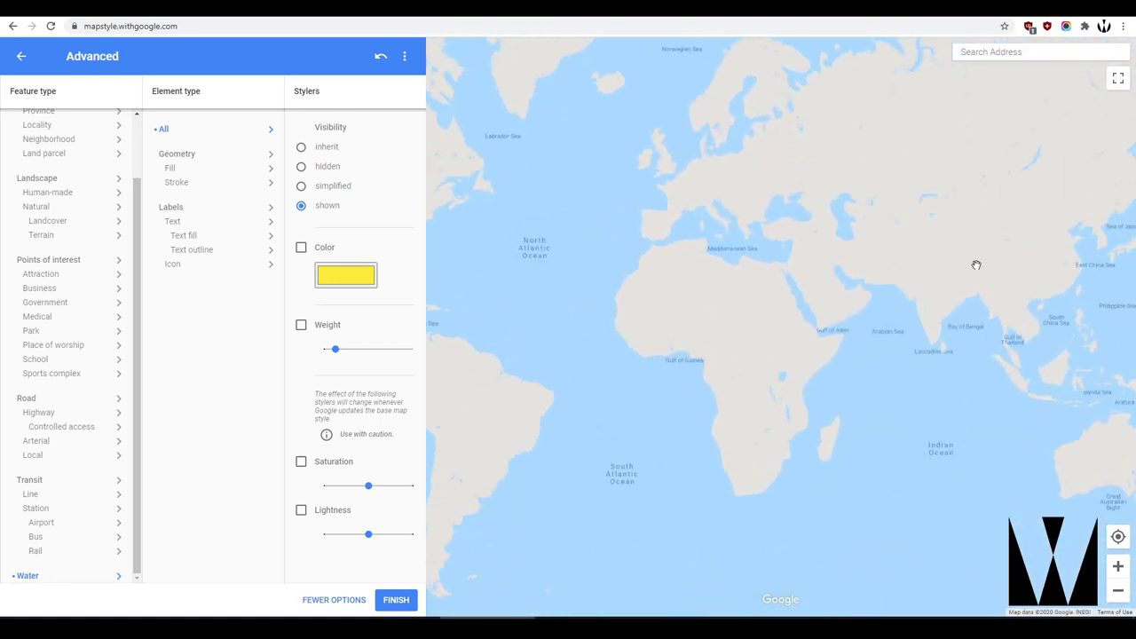
scroll(949, 262, up, 1)
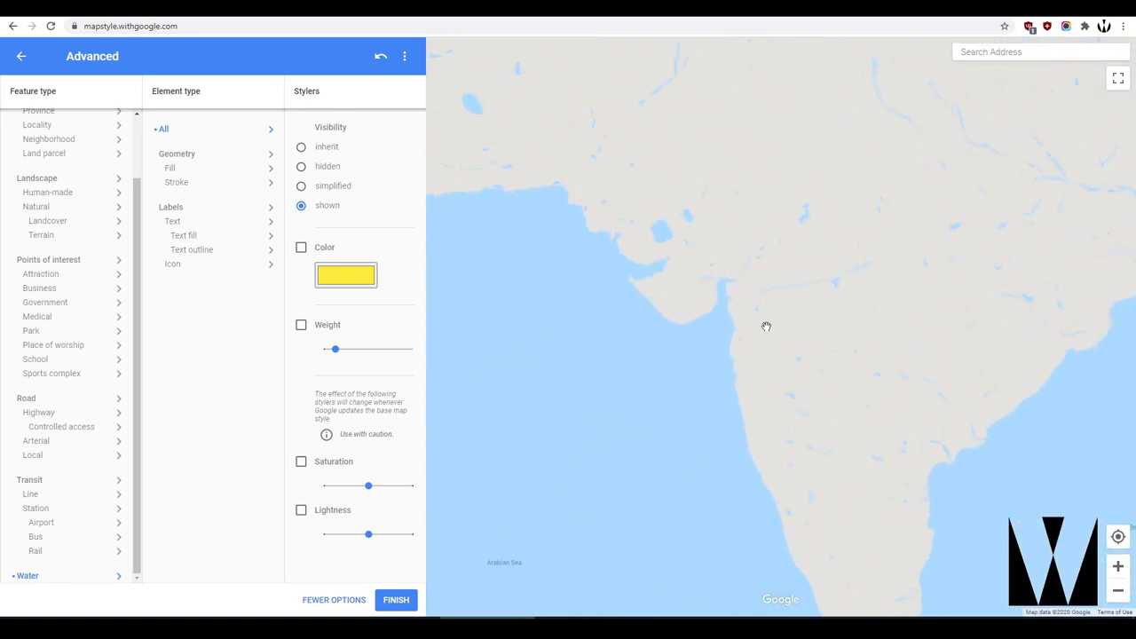
scroll(750, 459, down, 1)
drag(750, 459, 616, 340)
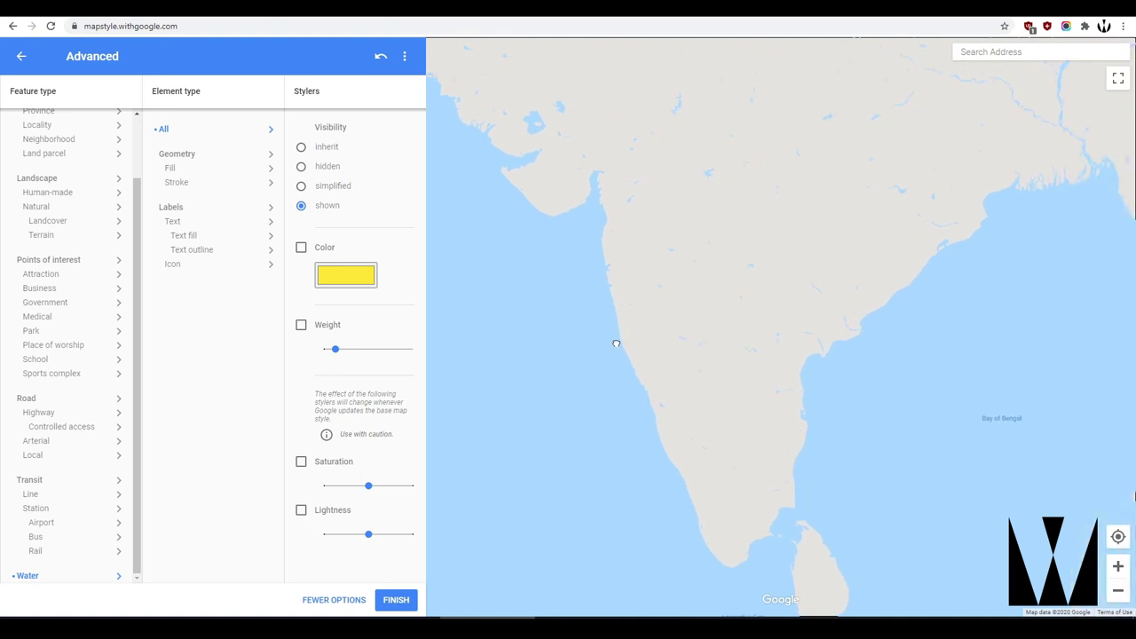
scroll(1012, 307, up, 1)
scroll(710, 211, up, 1)
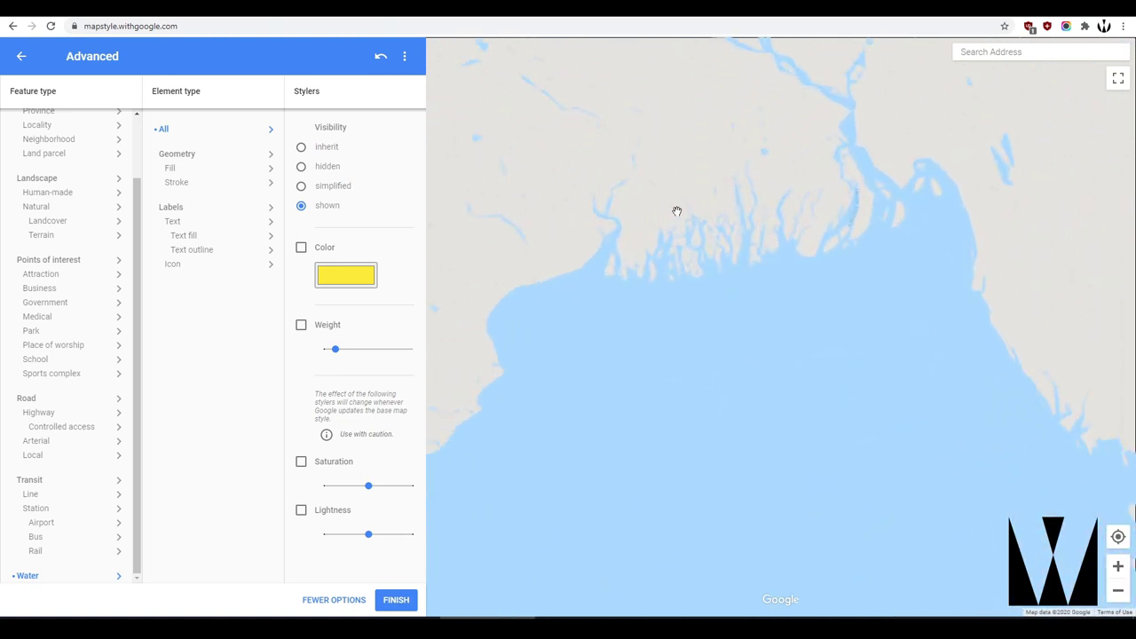
scroll(677, 212, up, 1)
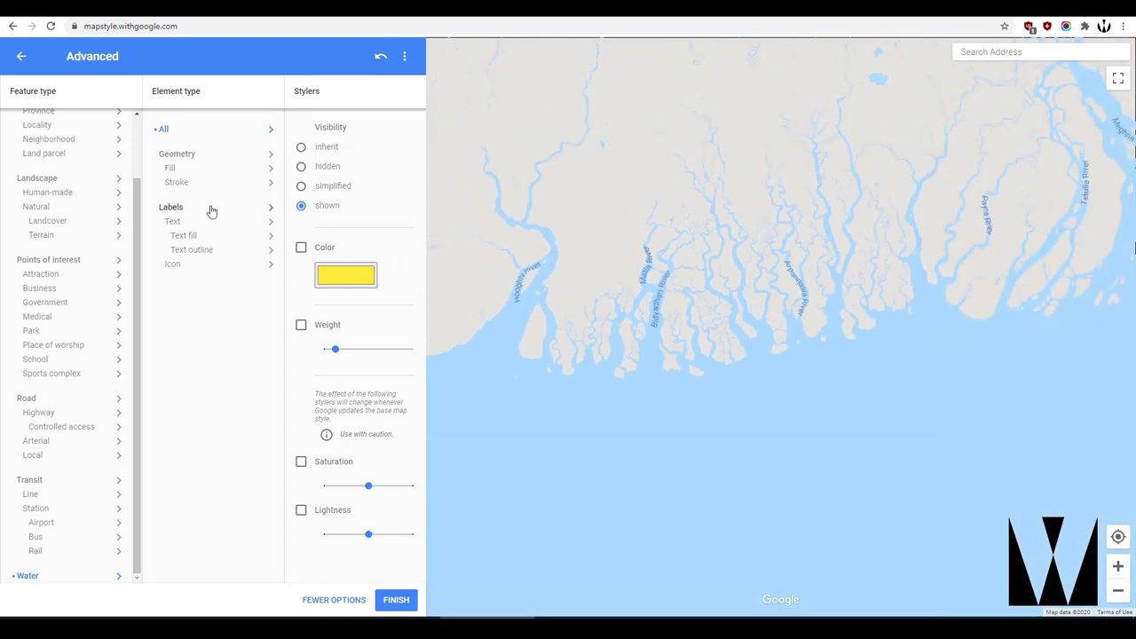
- Hide the water labels and select Water Geometry > Fill for styling
click(211, 210)
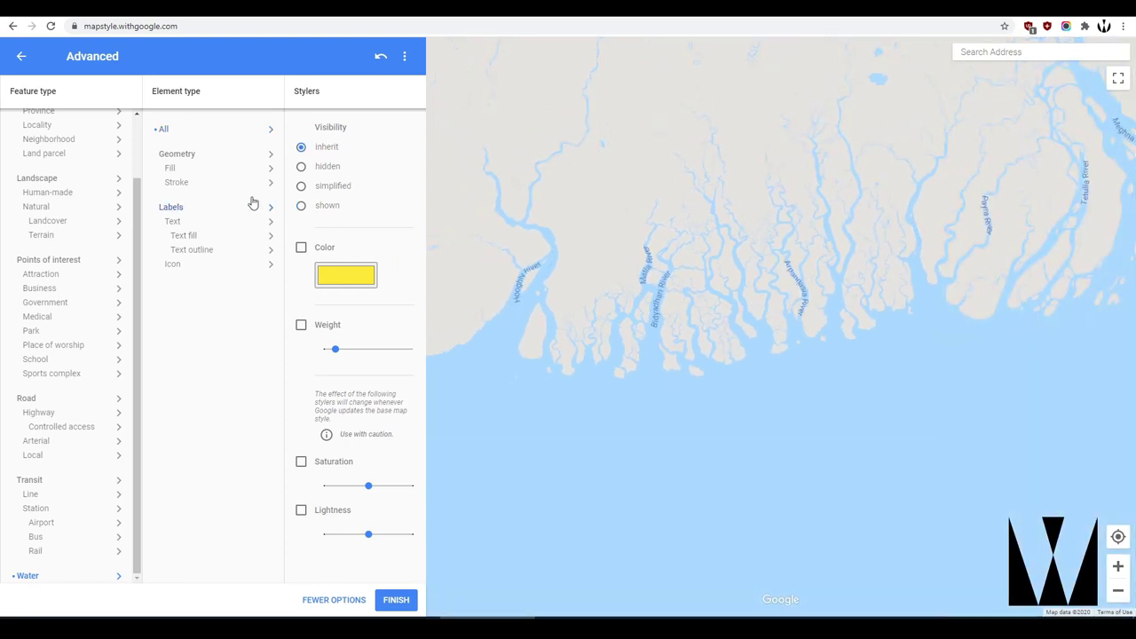
click(302, 166)
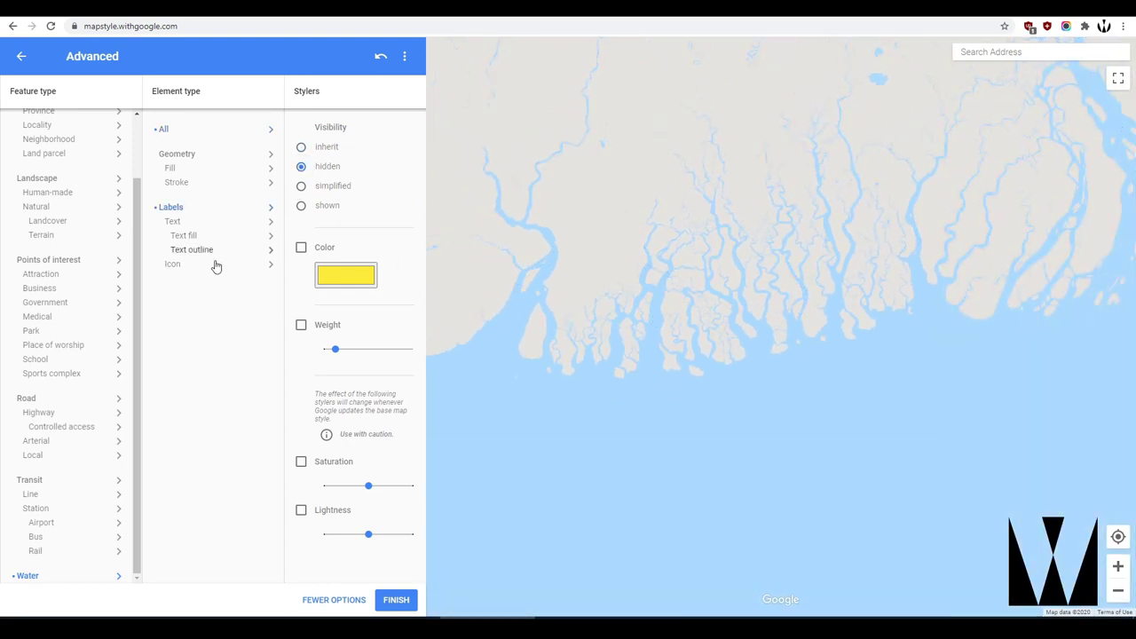
click(182, 156)
click(182, 170)
- Fill water with bright blue #002aff and view the delta map full screen
click(301, 248)
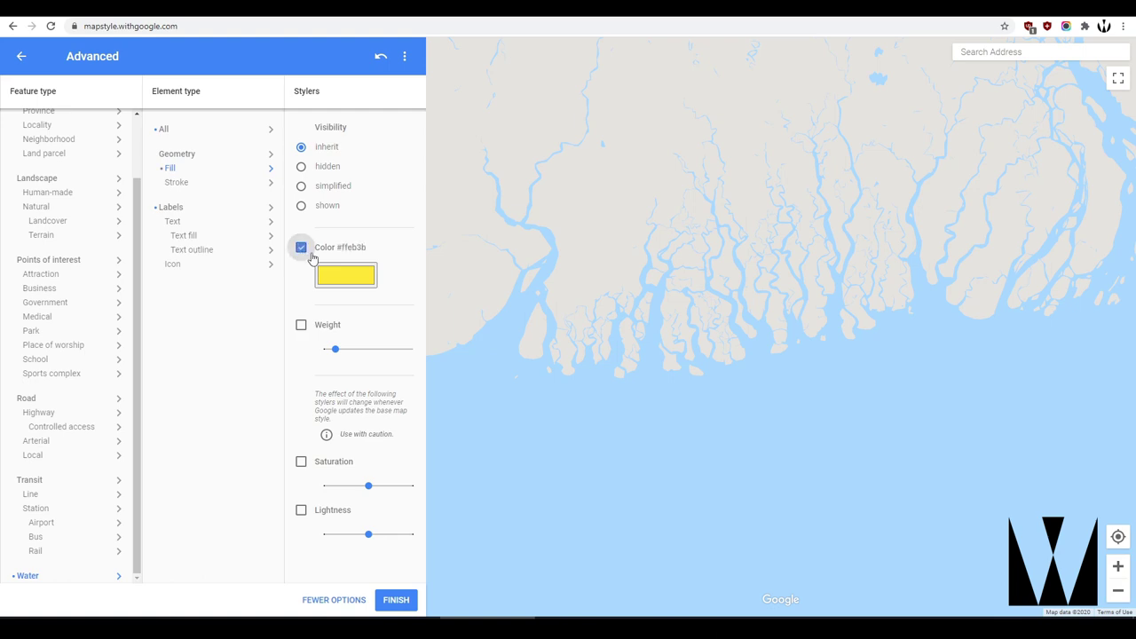
click(346, 278)
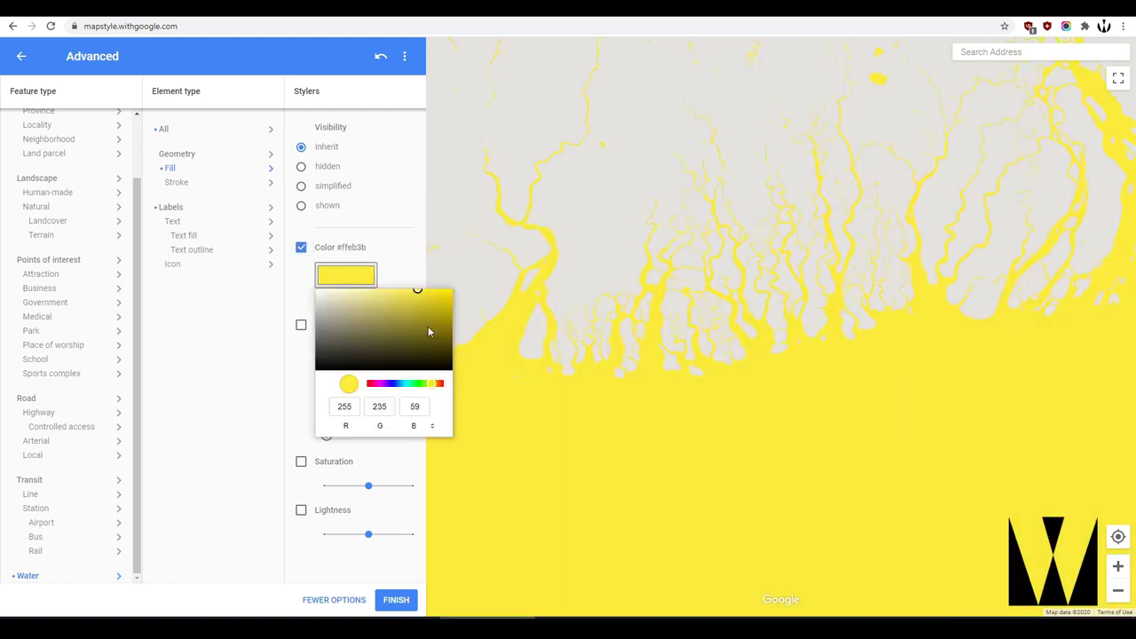
click(394, 384)
drag(414, 303, 487, 275)
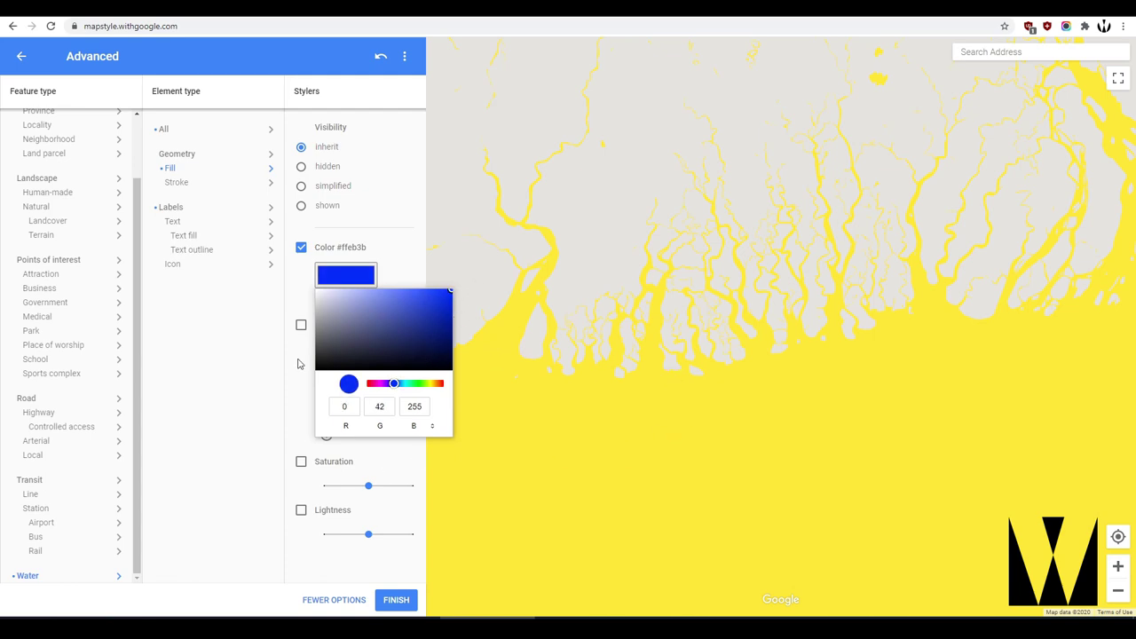
click(292, 368)
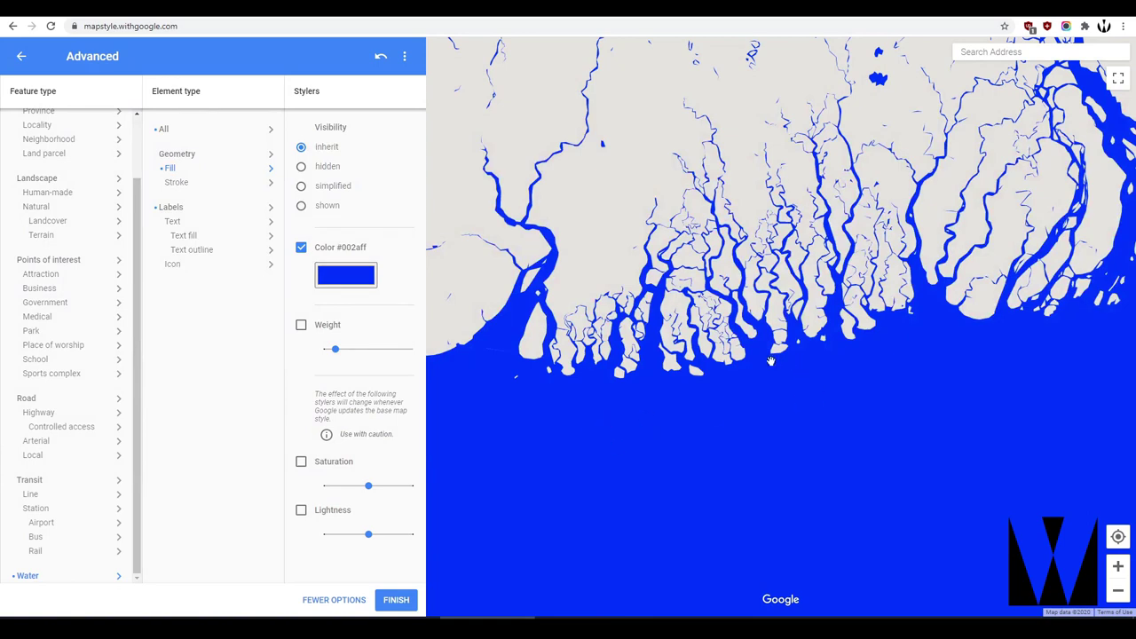
drag(714, 318, 561, 431)
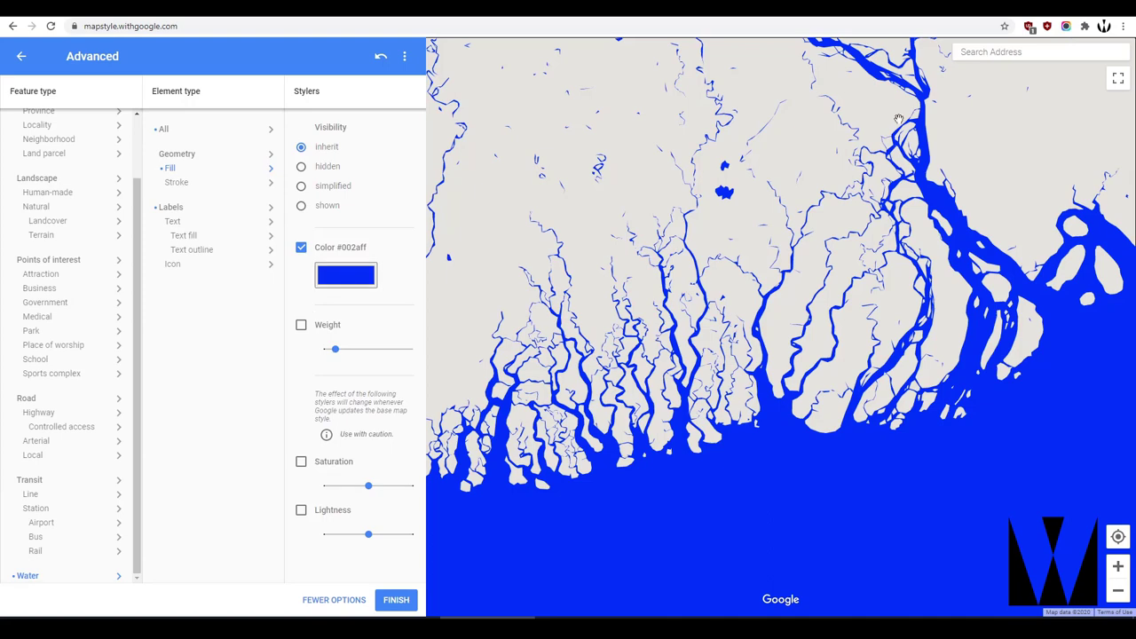
click(1118, 79)
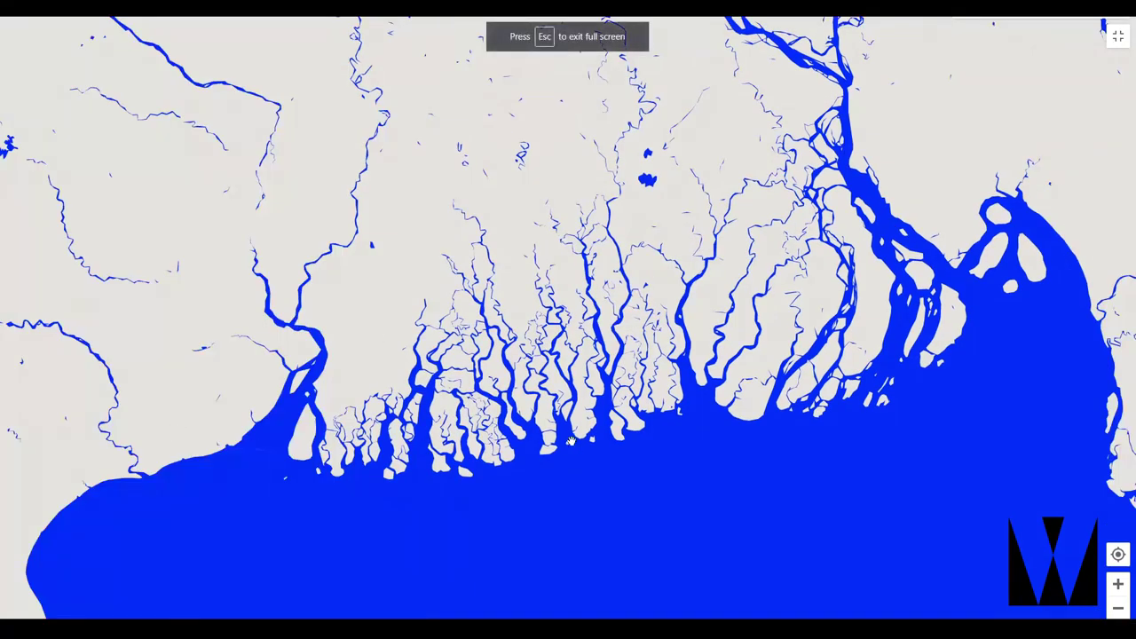
- Pan the full-screen delta map, exit full screen with Esc, and recentre beside the editor
drag(571, 441, 500, 435)
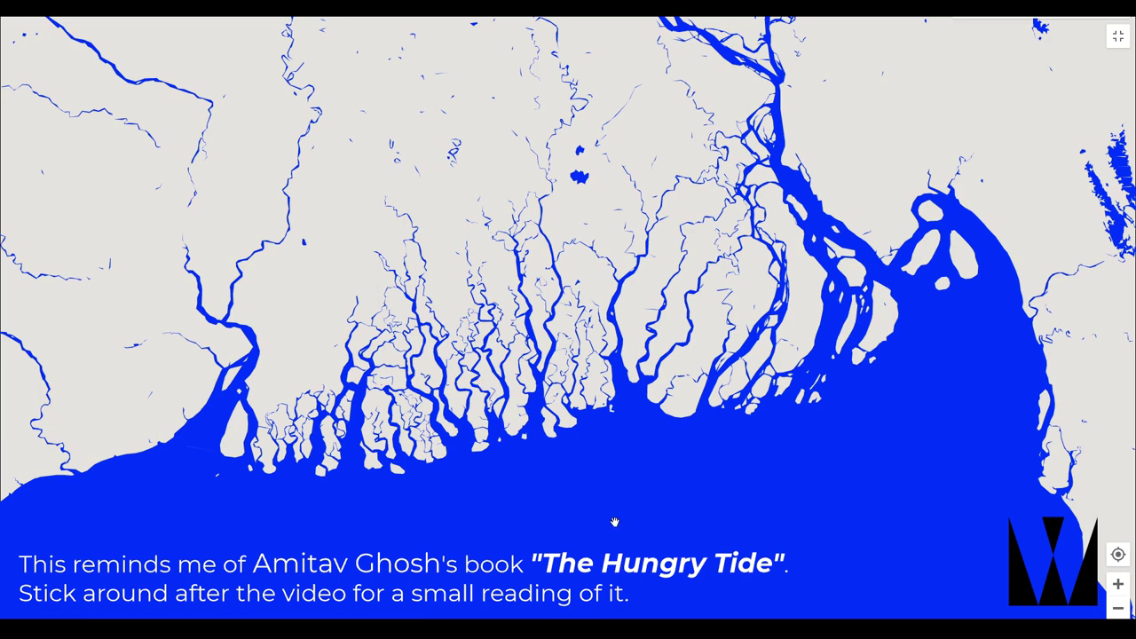
key(Escape)
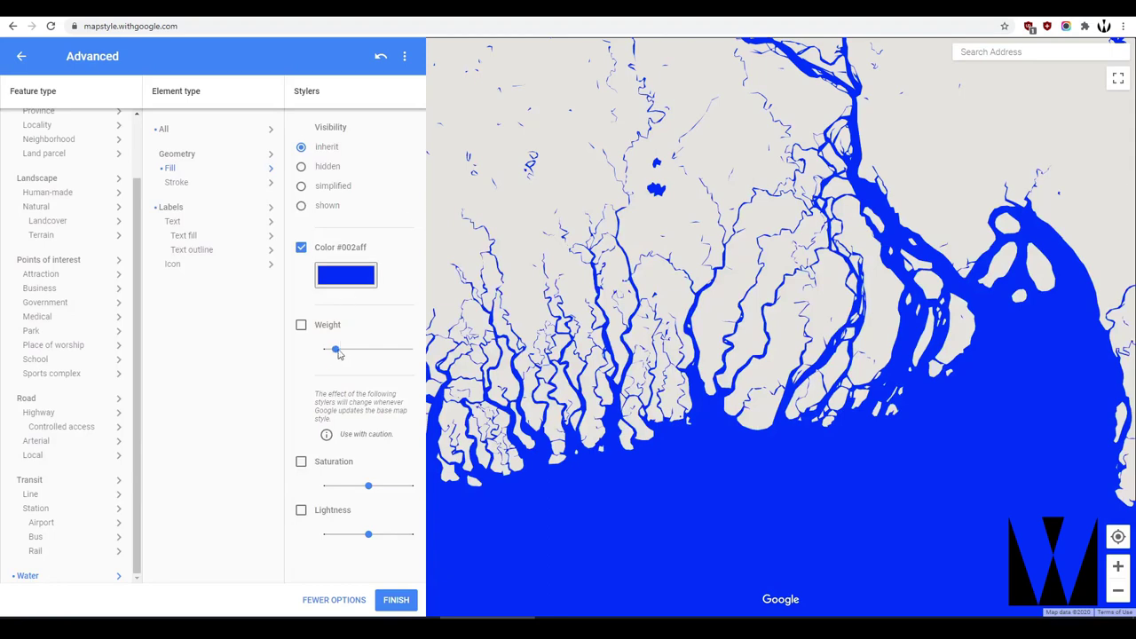
drag(792, 317, 950, 315)
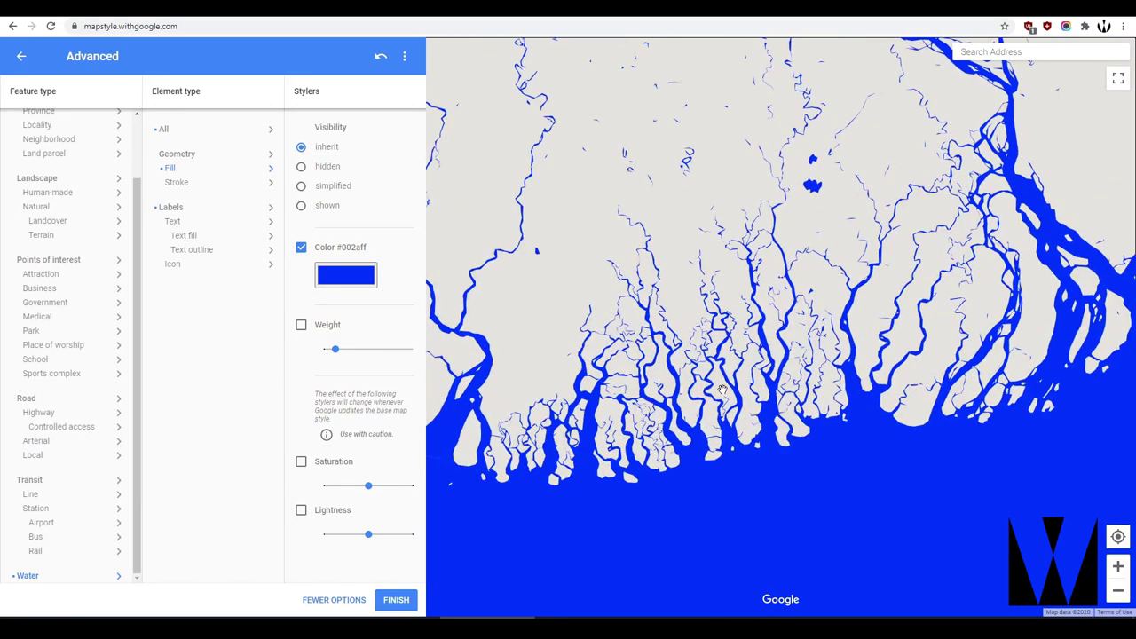
scroll(79, 426, up, 2)
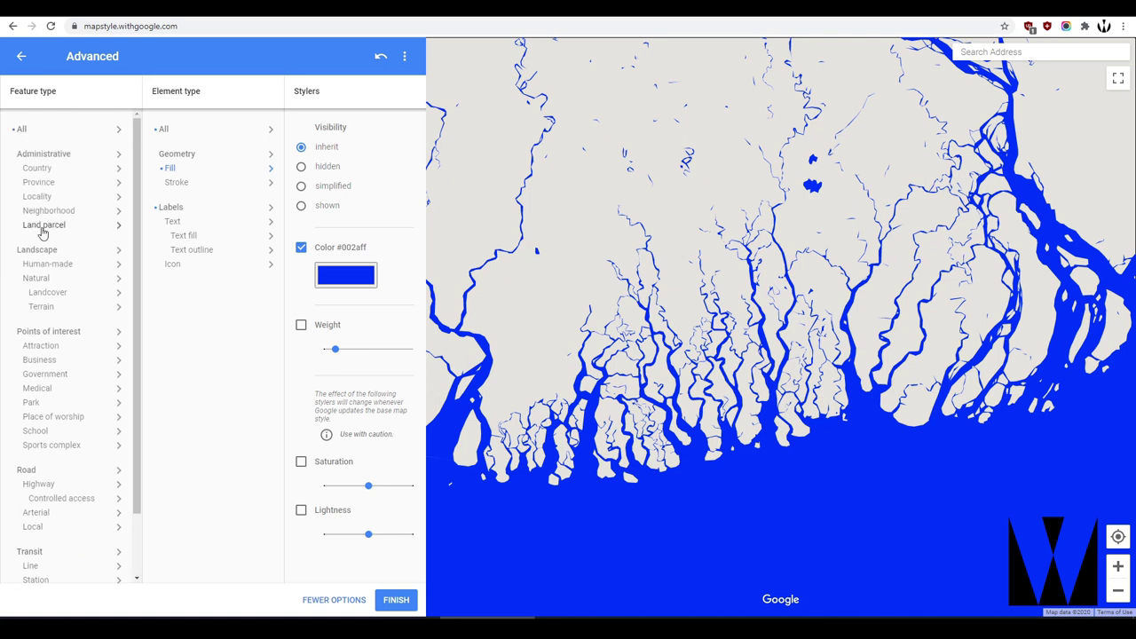
scroll(76, 484, down, 2)
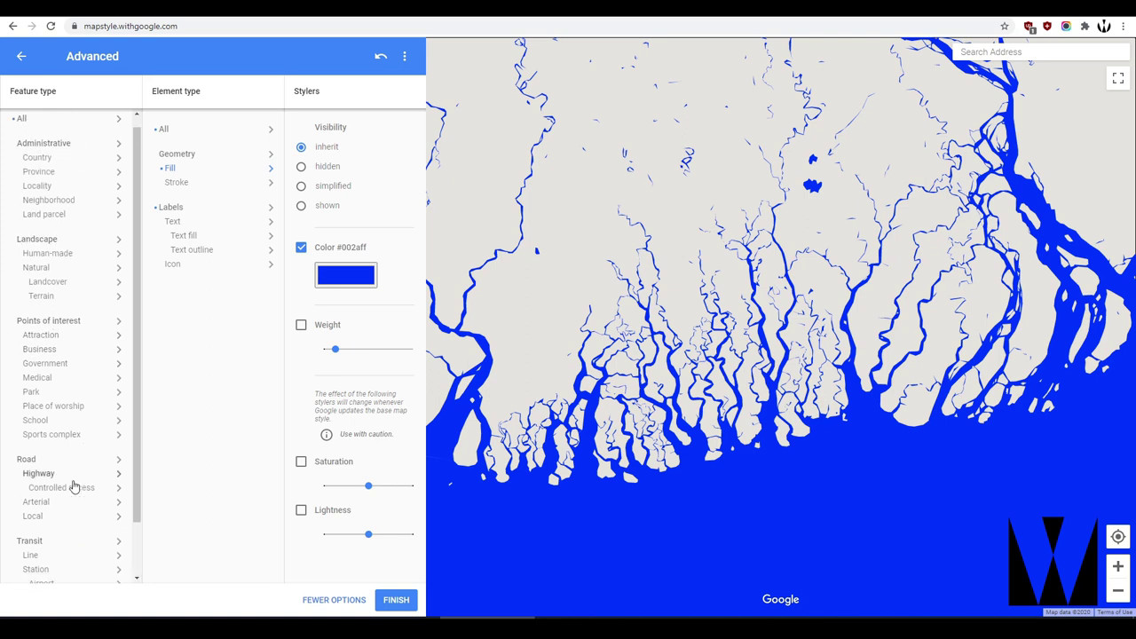